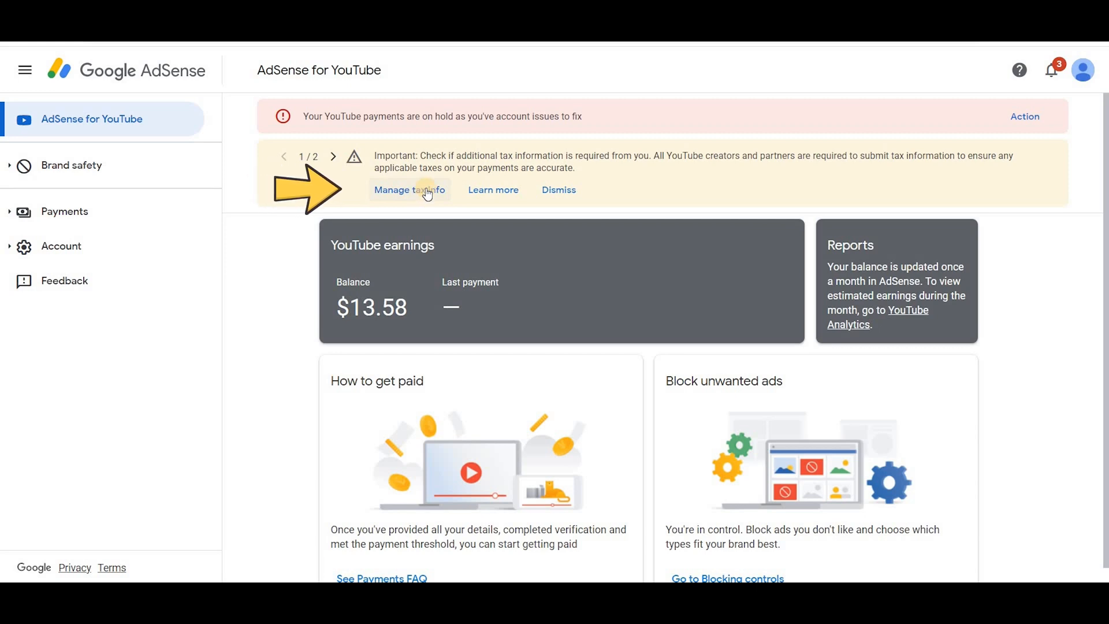
Dismiss the notice about additional tax information and open the Payments info page
left_click(558, 191)
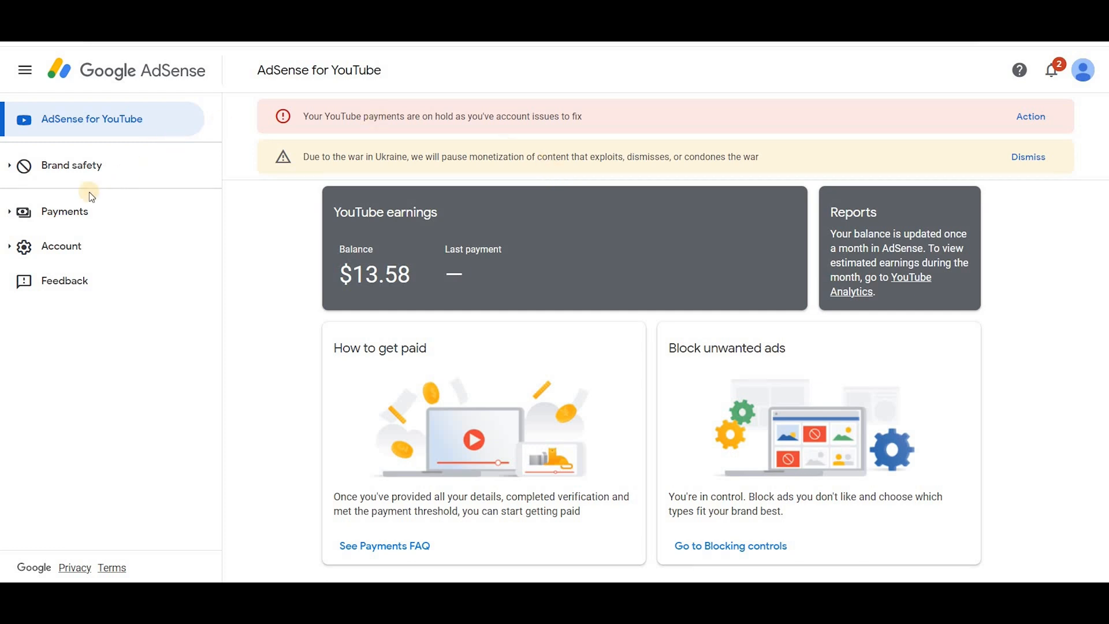
left_click(57, 215)
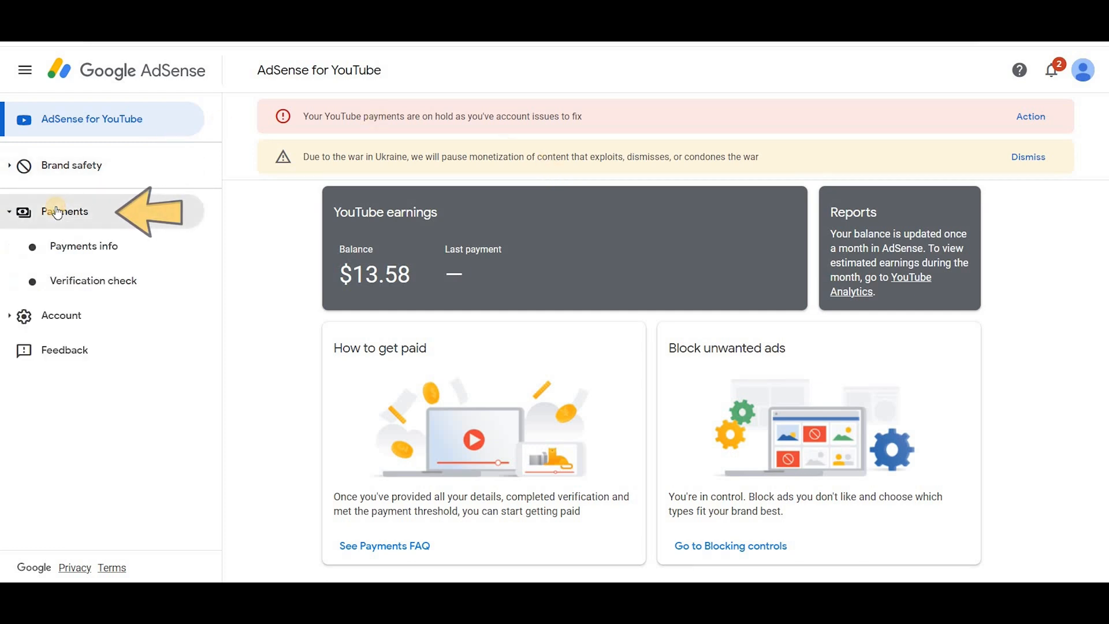
left_click(88, 249)
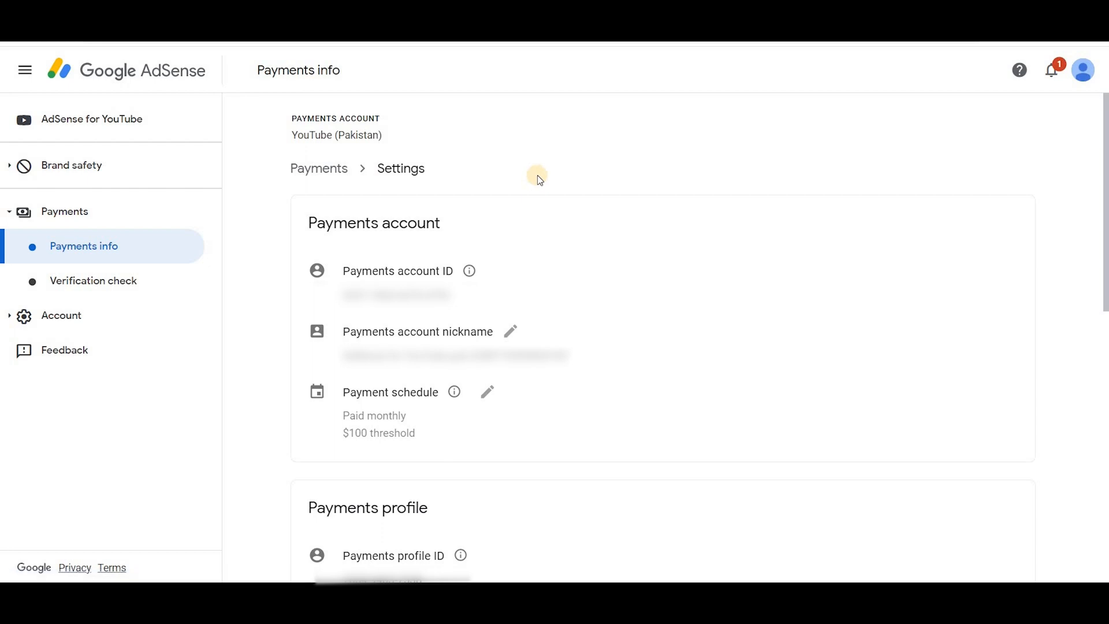
Open the United States tax info management in the payments profile and start adding a new tax form
scroll(598, 243, "down", 4)
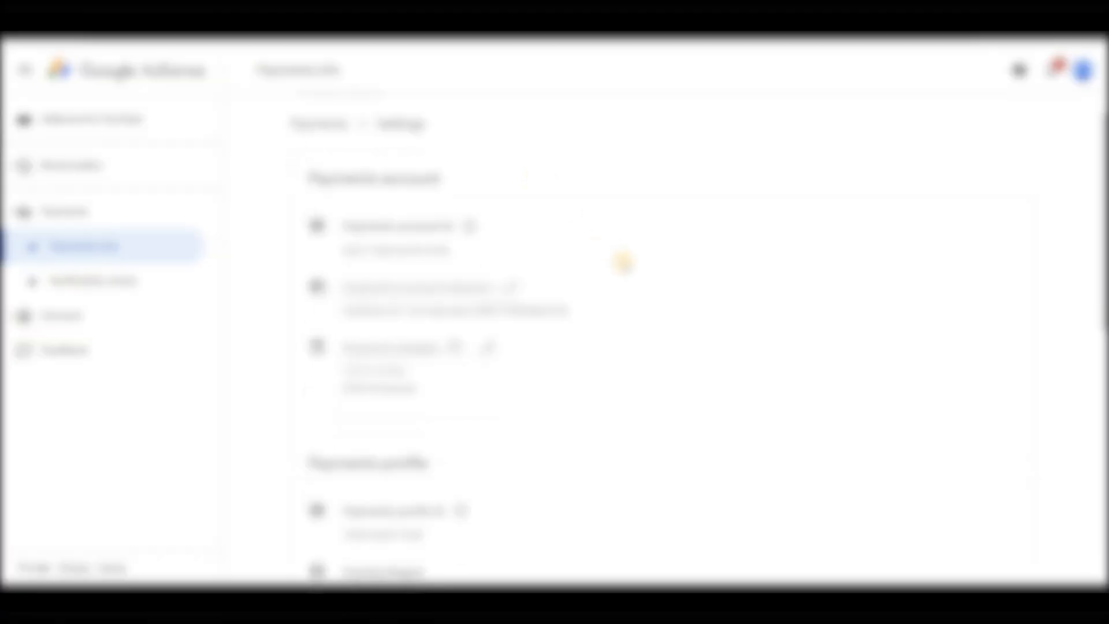
scroll(625, 265, "down", 4)
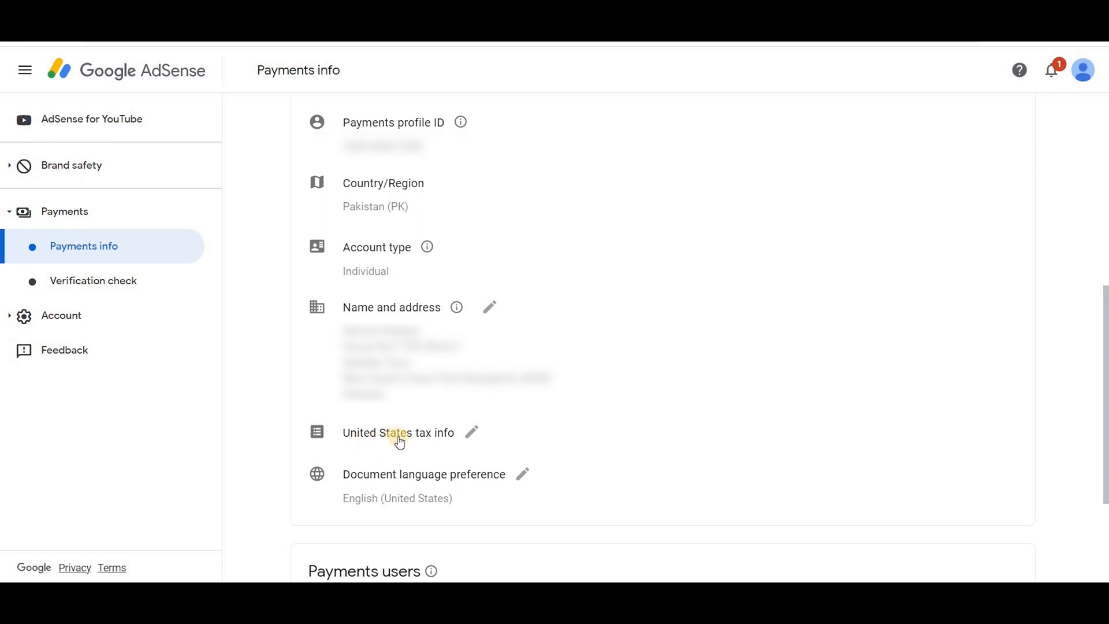
left_click(472, 433)
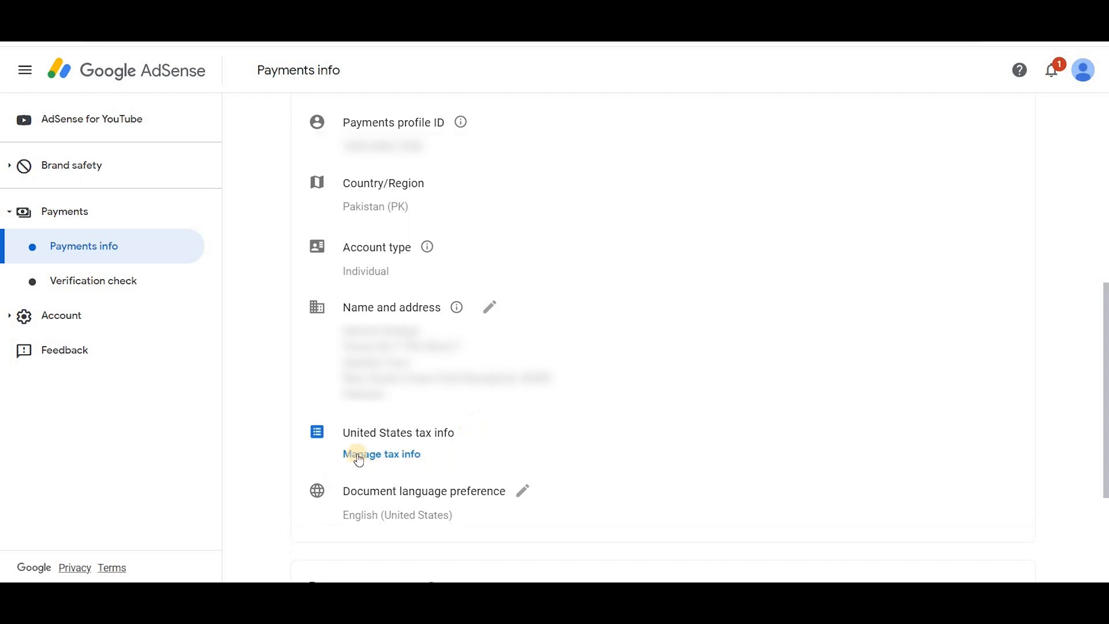
left_click(411, 452)
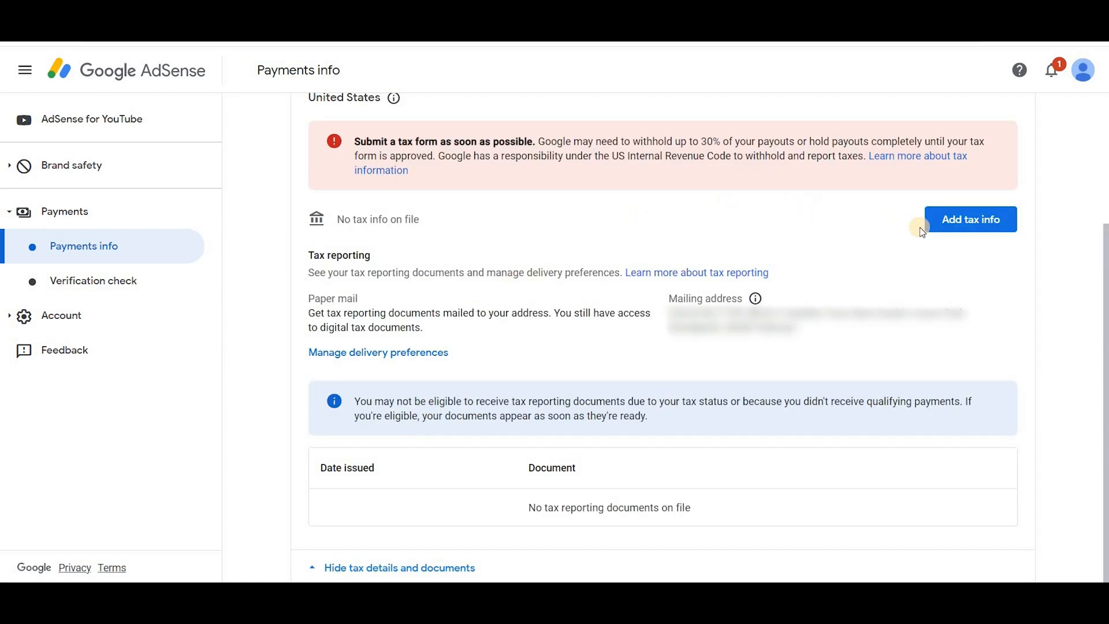
left_click(983, 224)
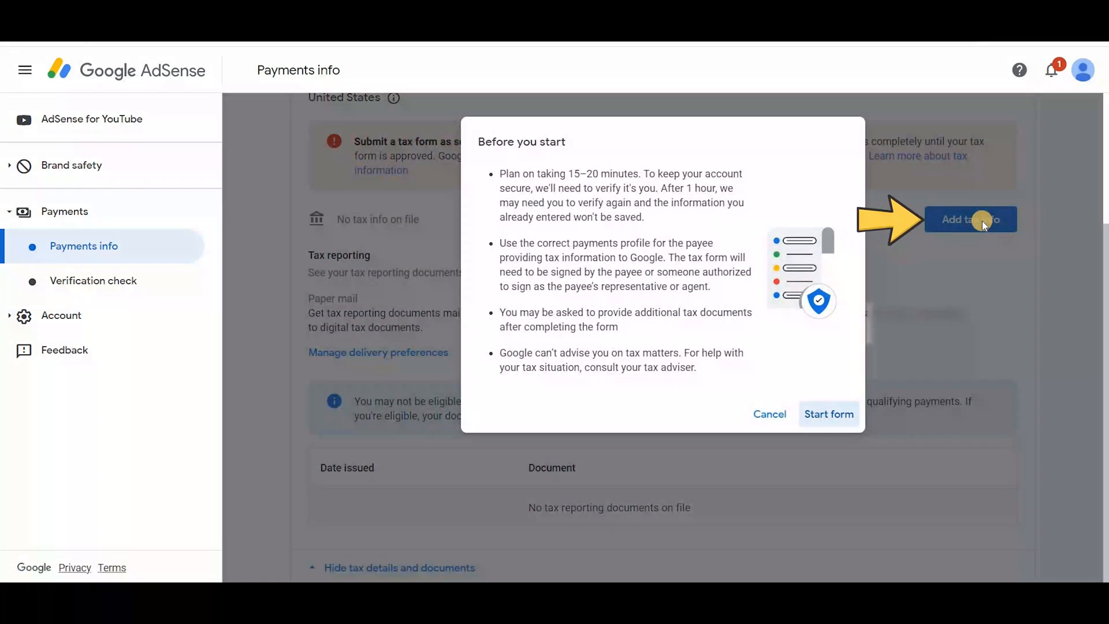
left_click(831, 411)
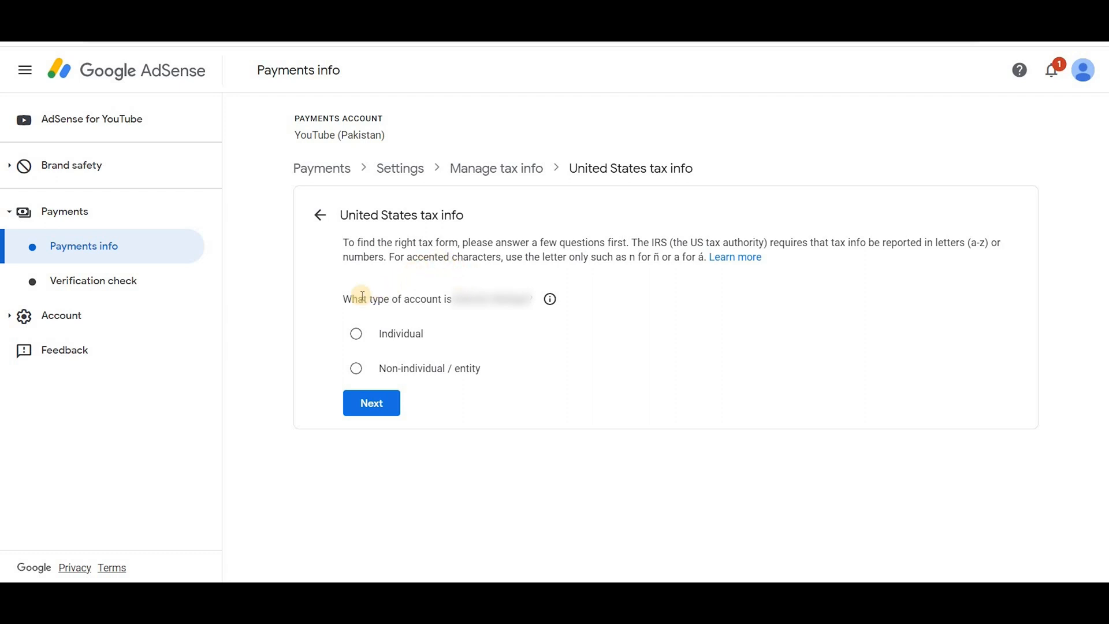
Declare the account as Individual and not a US citizen or resident, and start the W-8BEN form
left_click(412, 340)
left_click(375, 411)
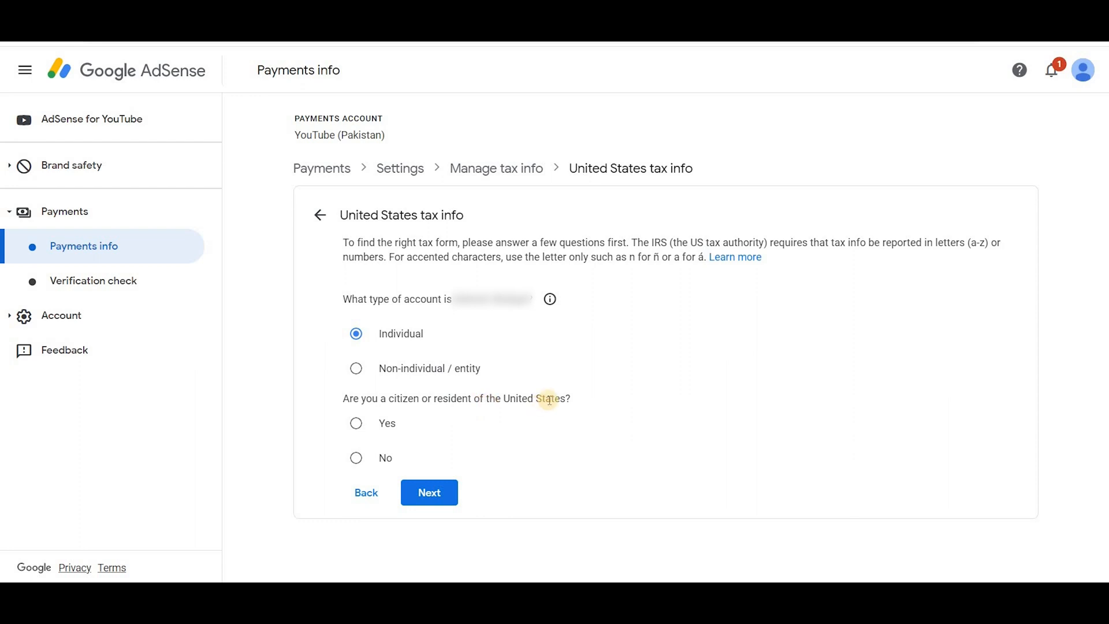
left_click(356, 459)
left_click(437, 495)
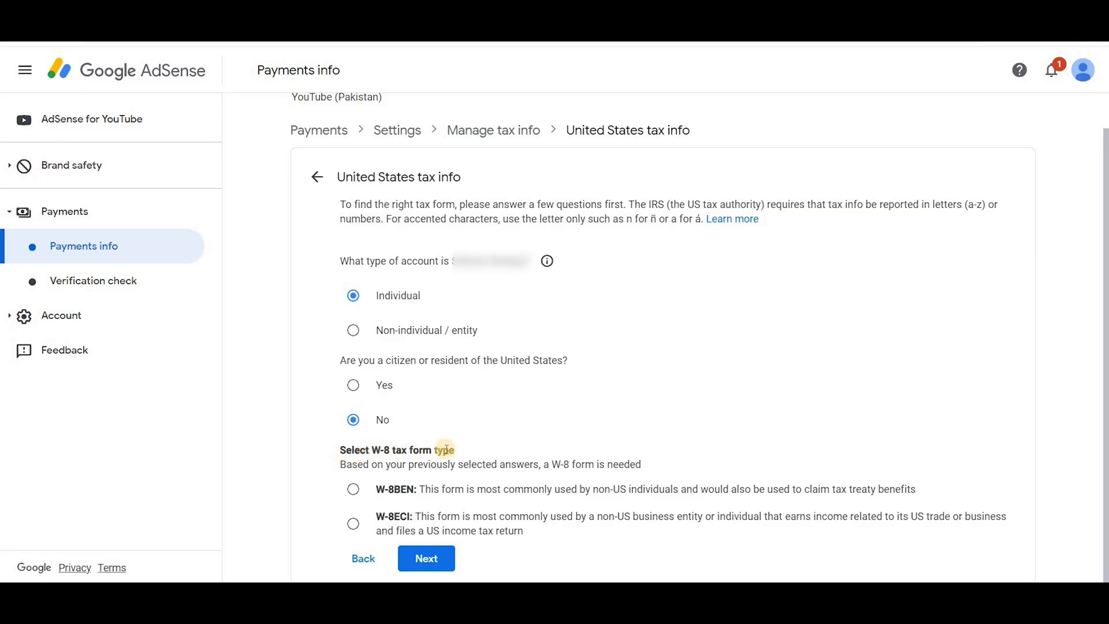
left_click(353, 489)
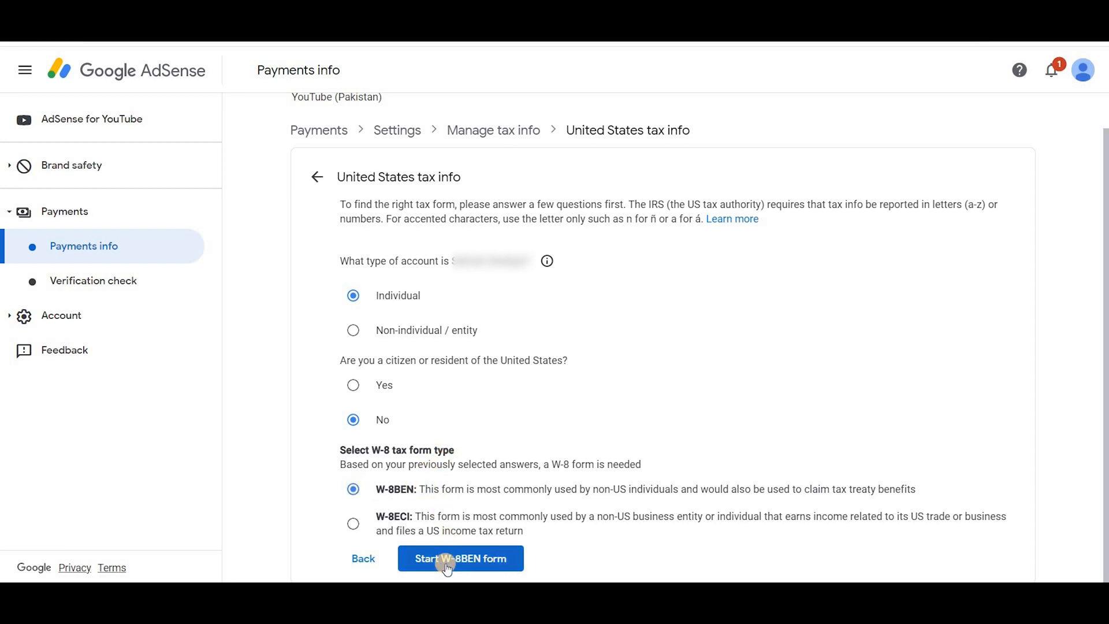
left_click(484, 565)
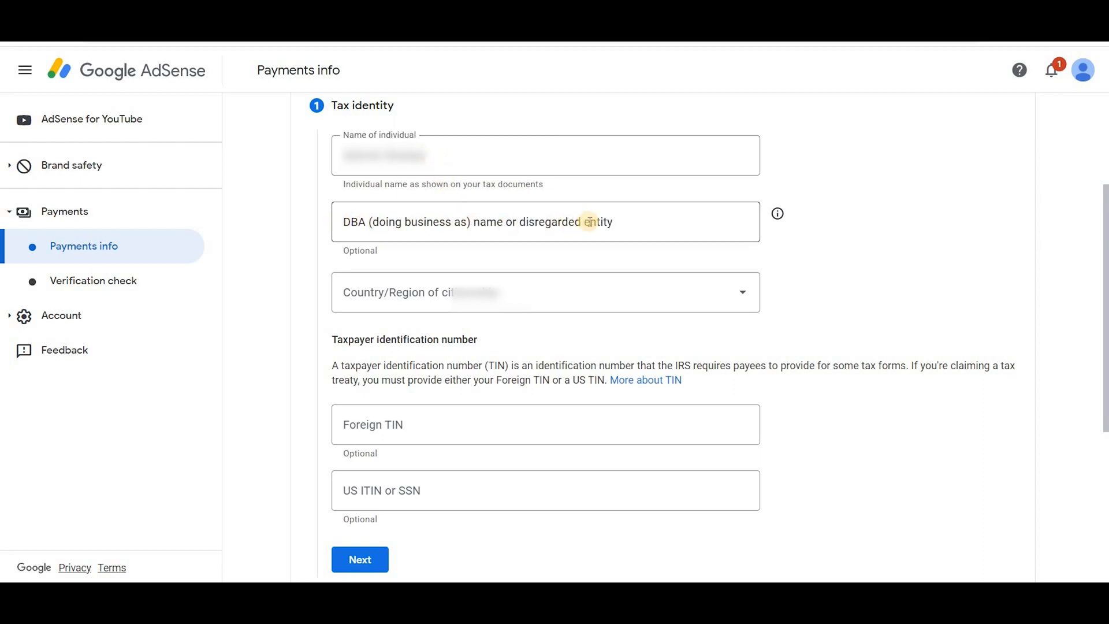
Set the country of citizenship to Pakistan in the Tax identity section
left_click_drag(377, 251, 334, 252)
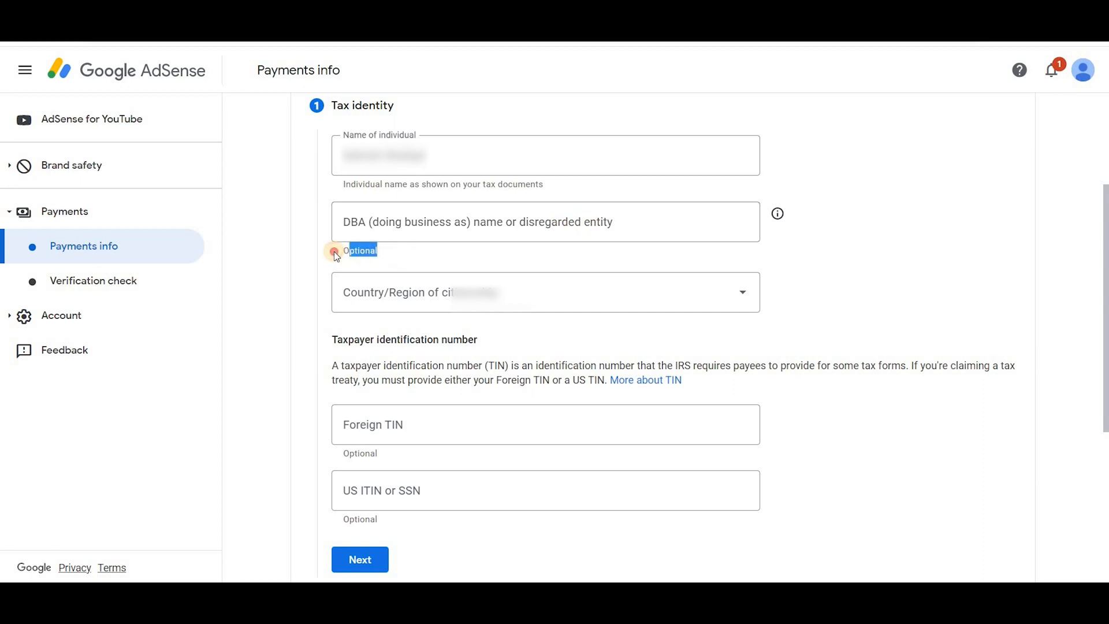
left_click(733, 293)
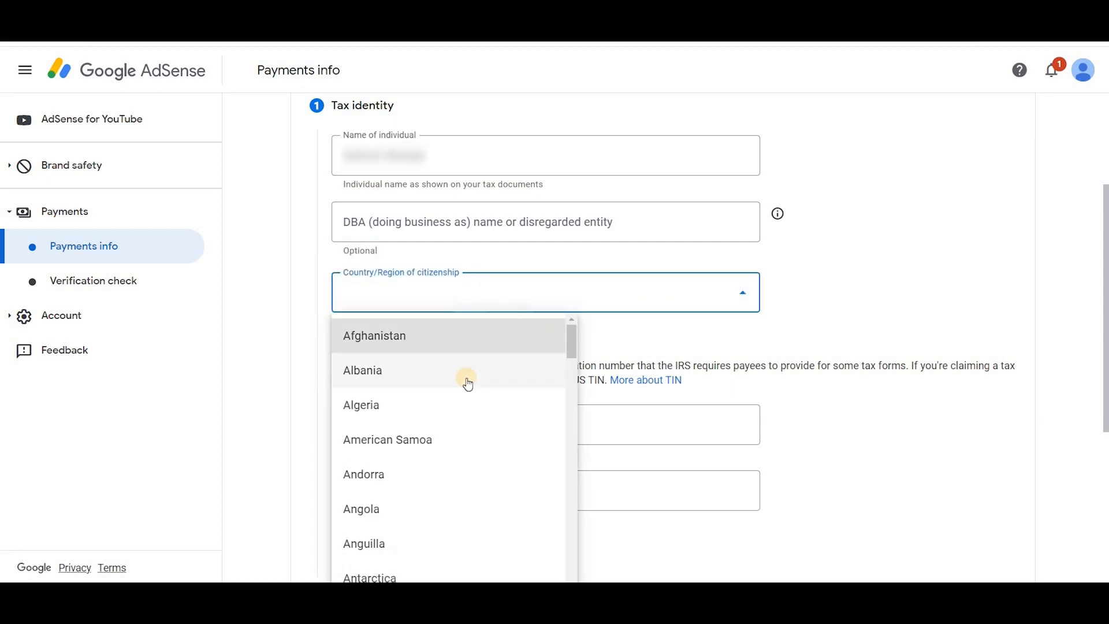
scroll(467, 381, "down", 20)
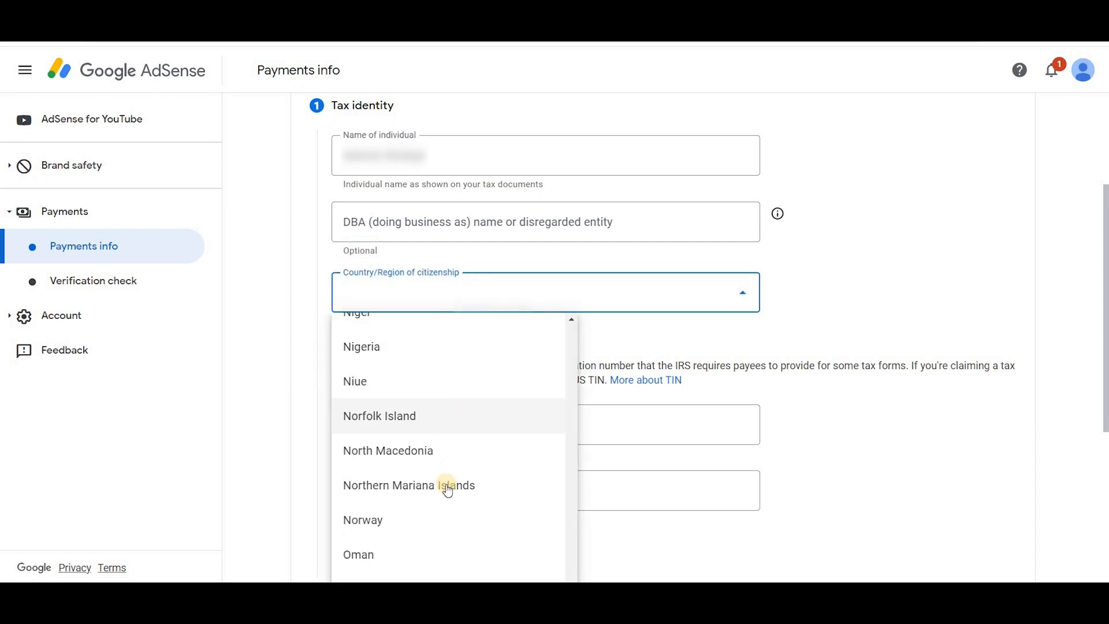
scroll(446, 488, "down", 3)
left_click(426, 443)
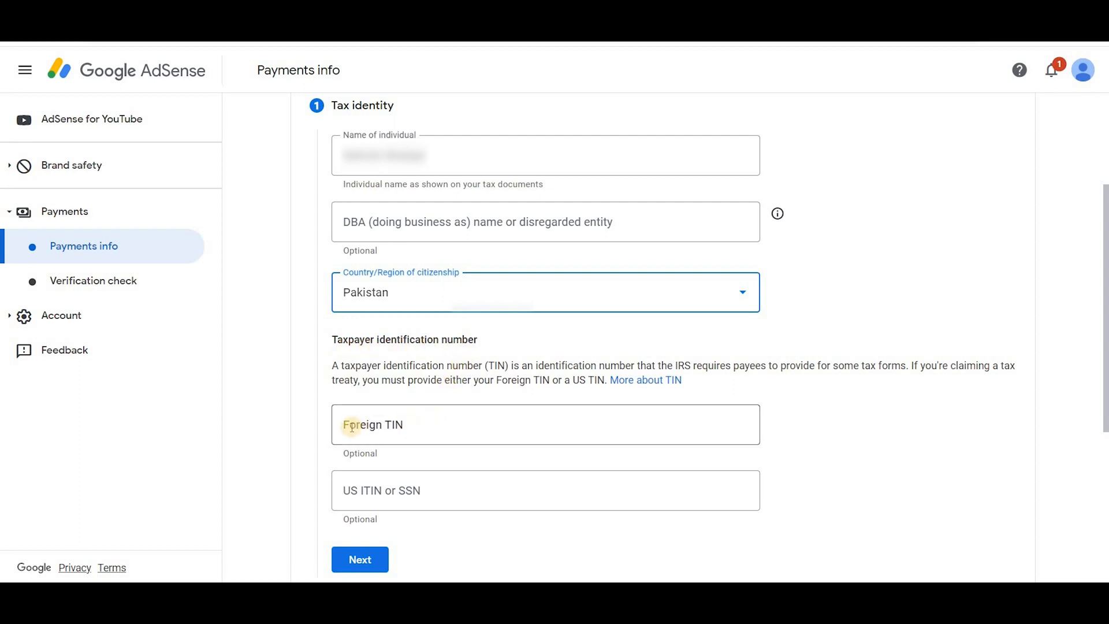
Enter the foreign taxpayer identification number, leave the US ITIN or SSN empty, and submit the Tax identity section
left_click(414, 423)
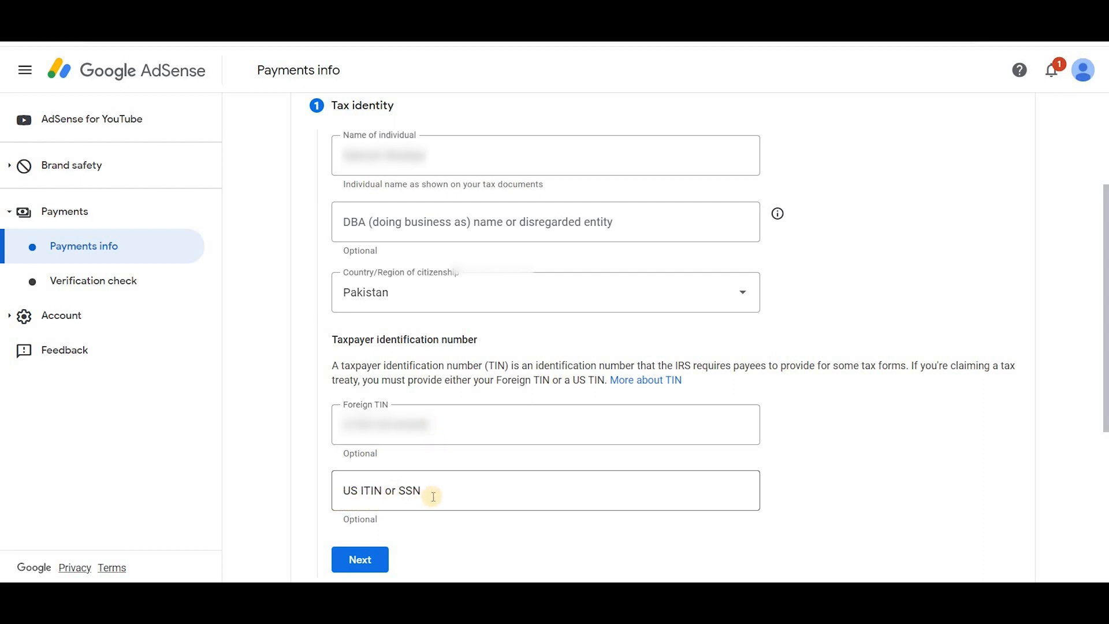
left_click(364, 561)
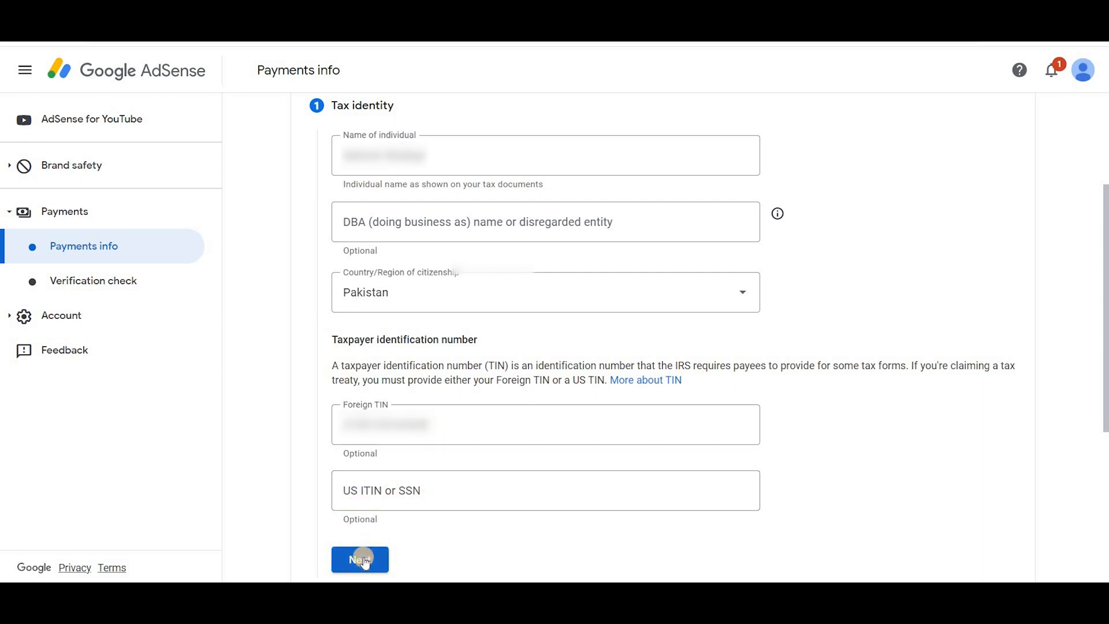
left_click(364, 561)
Switch to Google, search for "islamabad f8 postal code" and select the postal code in the results
left_click(354, 147)
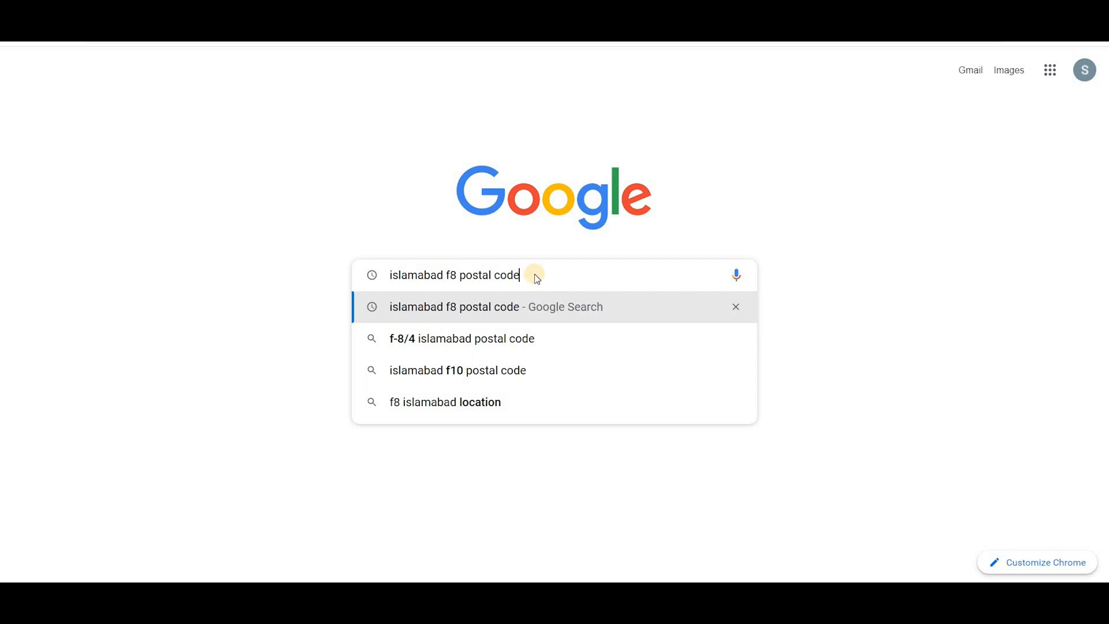
key("Return")
double_click(382, 347)
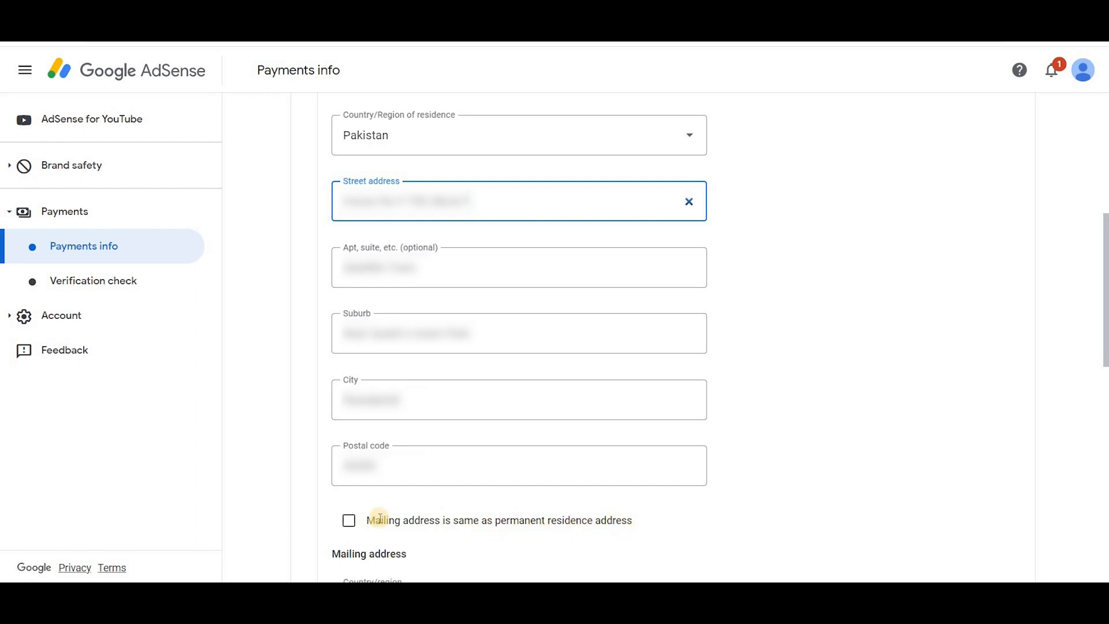
Return to the AdSense tax form, mark the mailing address as same as the permanent residence address, and submit the address section
left_click(350, 521)
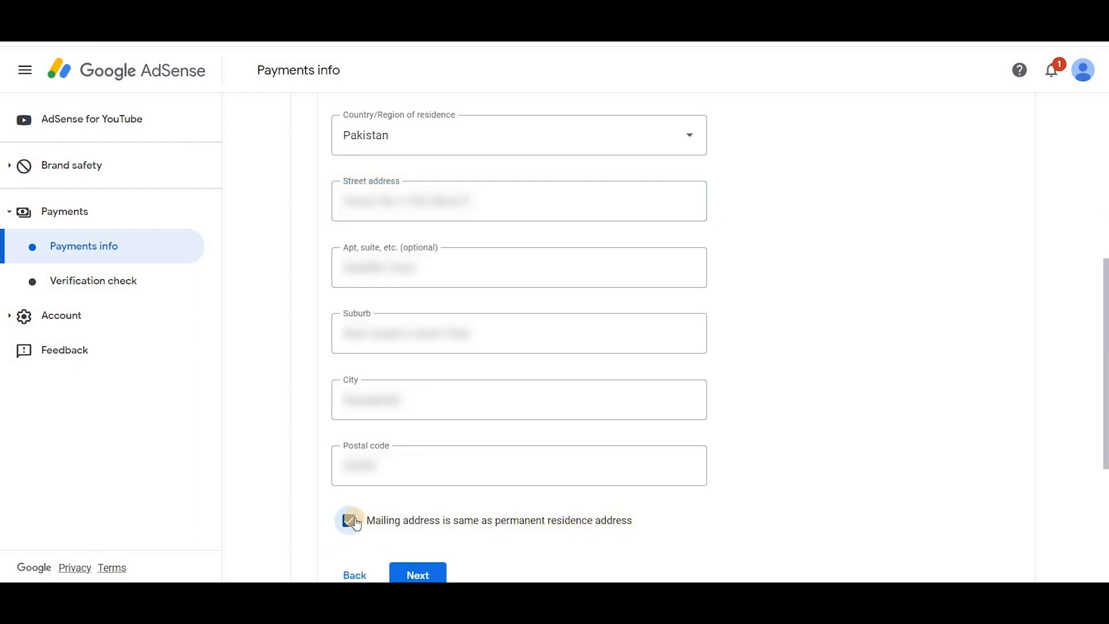
left_click(423, 574)
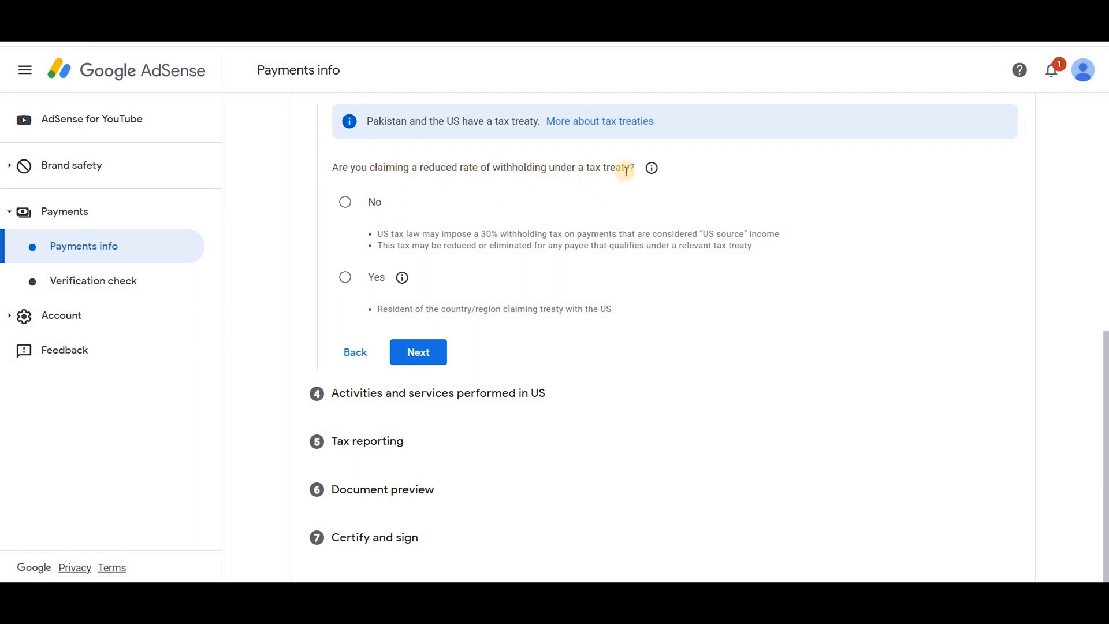
Claim a reduced withholding rate under a tax treaty as a resident of the treaty country Pakistan
left_click(345, 279)
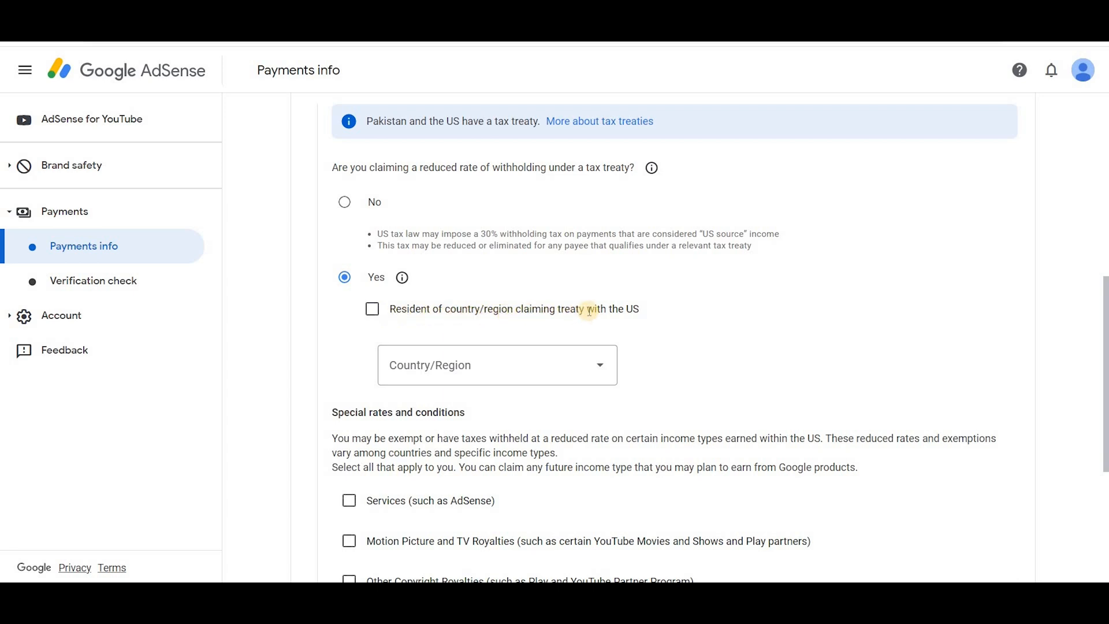
left_click(373, 312)
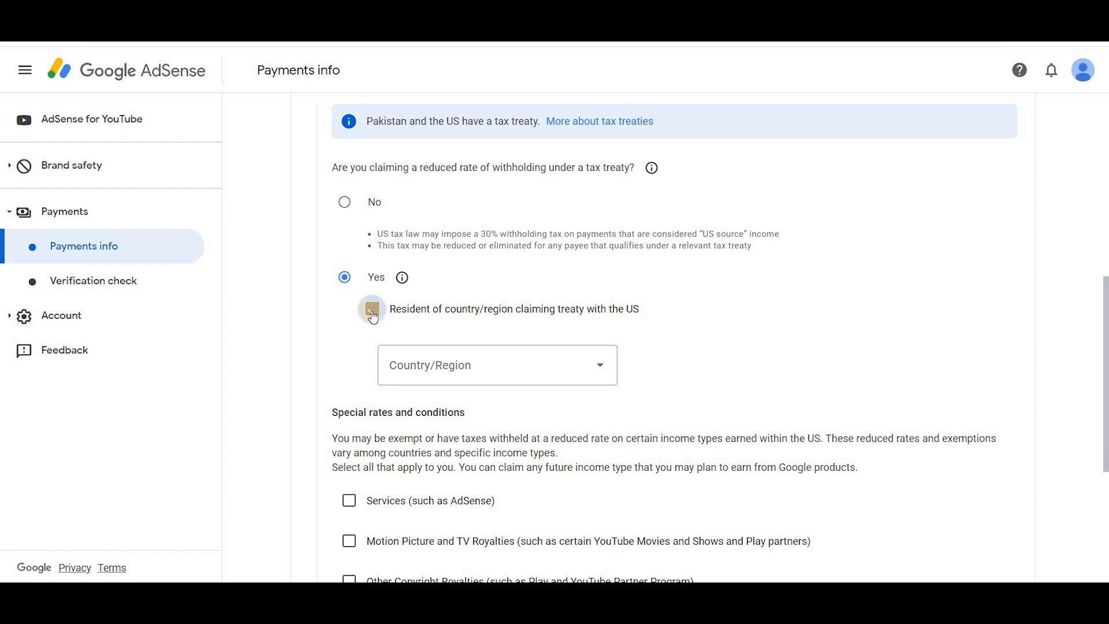
left_click(598, 366)
scroll(598, 368, "down", 20)
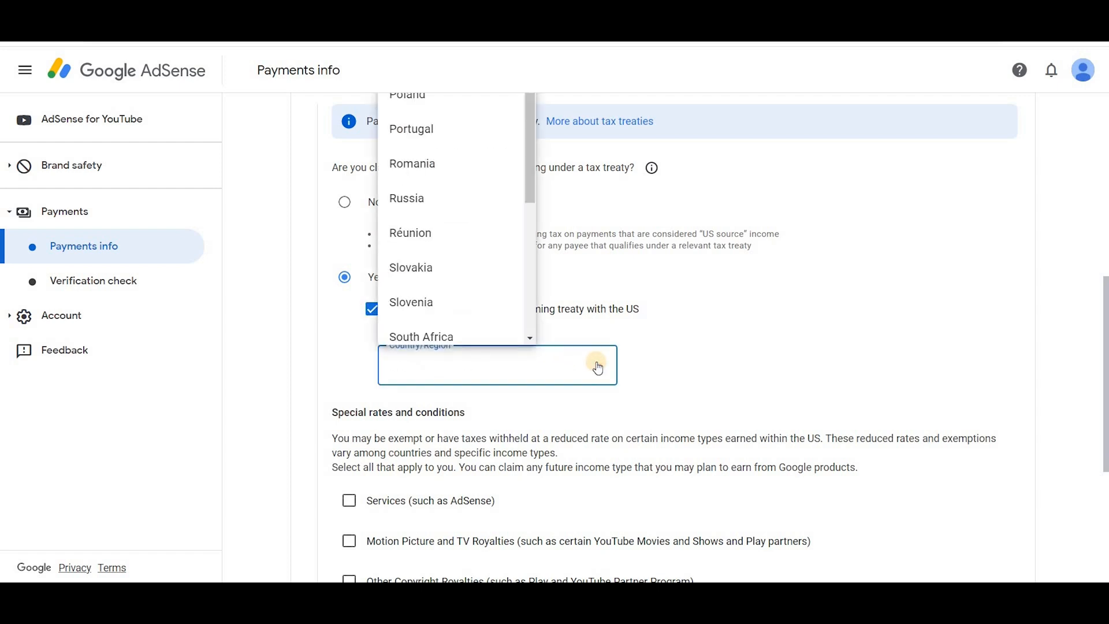
left_click(503, 367)
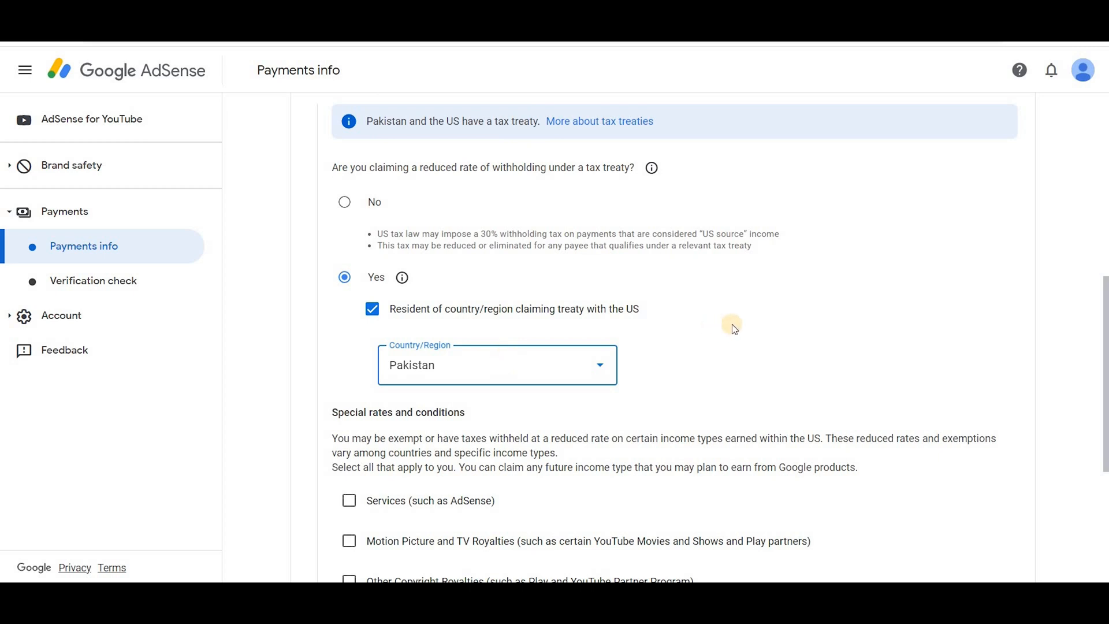
Claim the Services income type under Article 3 and paragraph 2 at 0% (Reduced treaty rate), and confirm the treaty terms are met
scroll(734, 328, "down", 4)
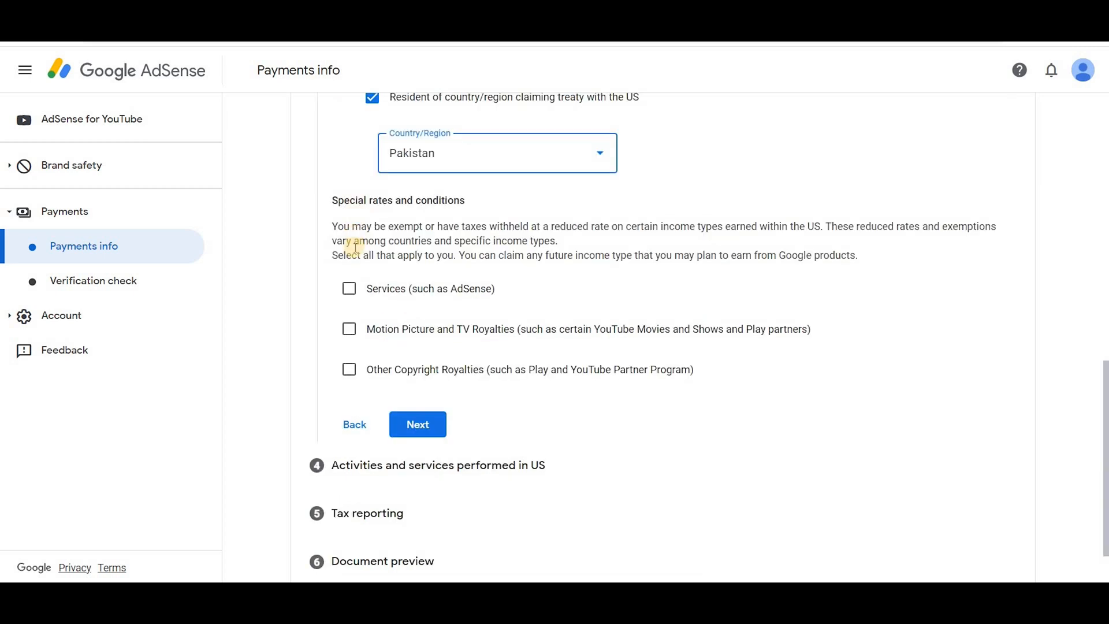
left_click(356, 291)
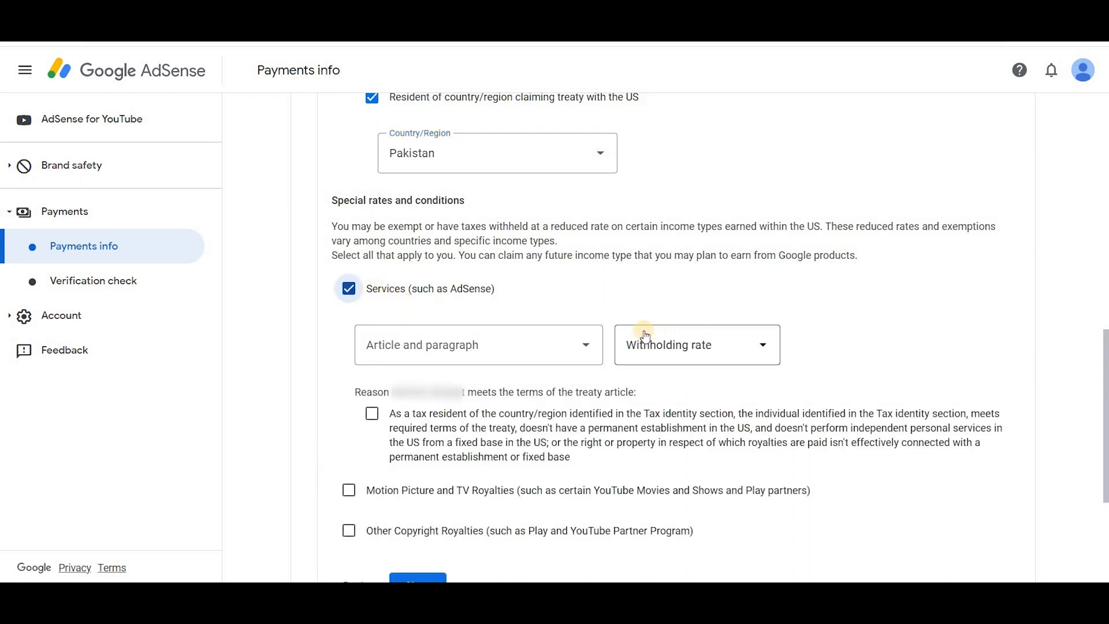
left_click(591, 347)
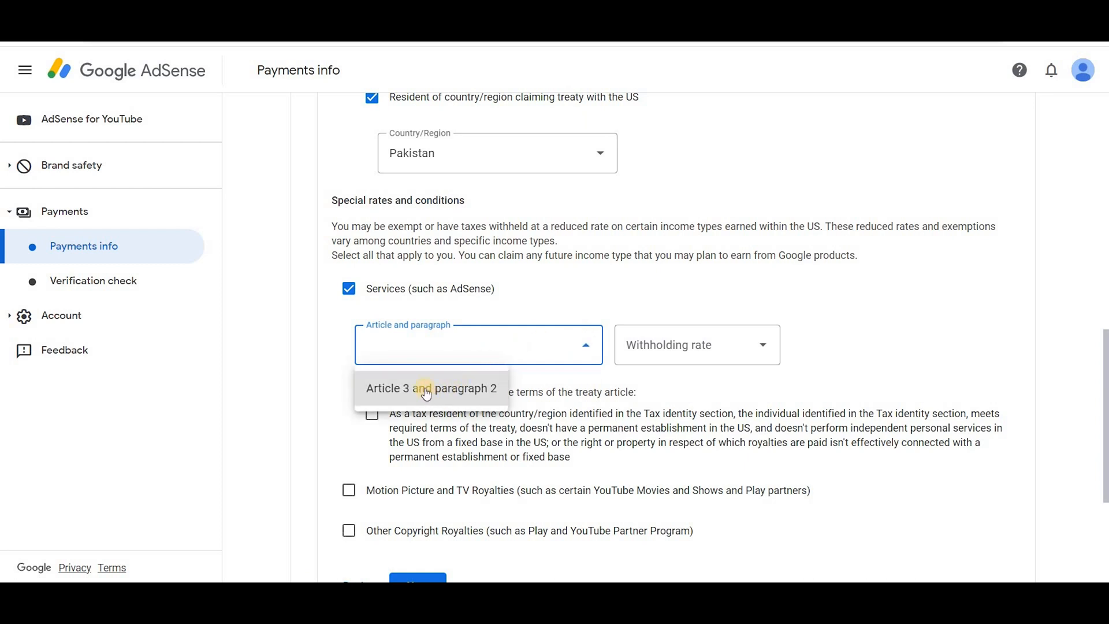
left_click(426, 390)
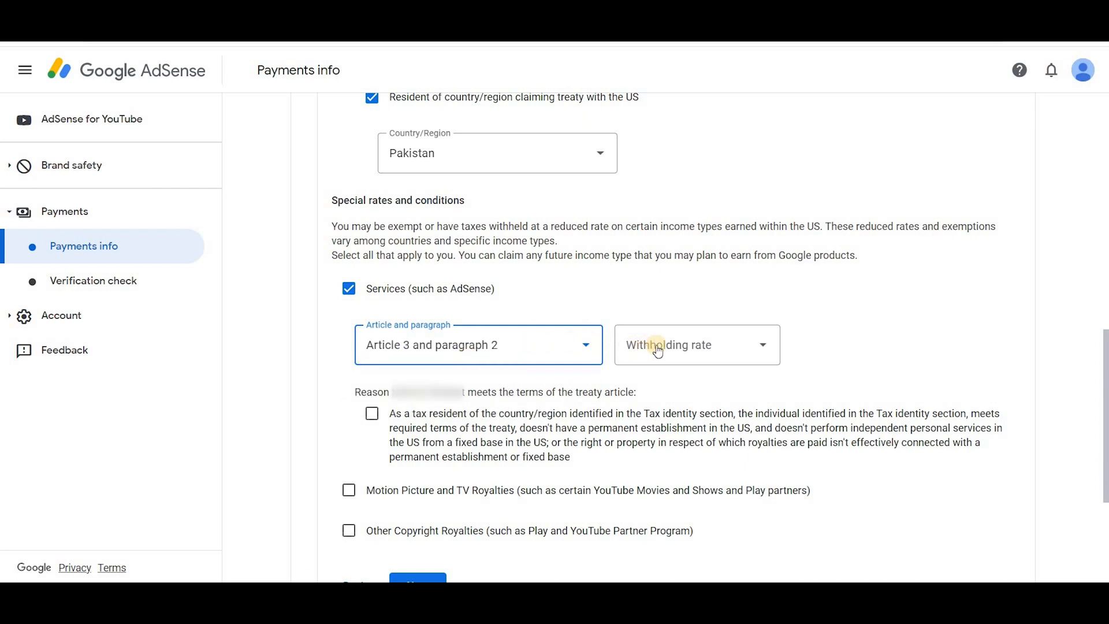
left_click(764, 347)
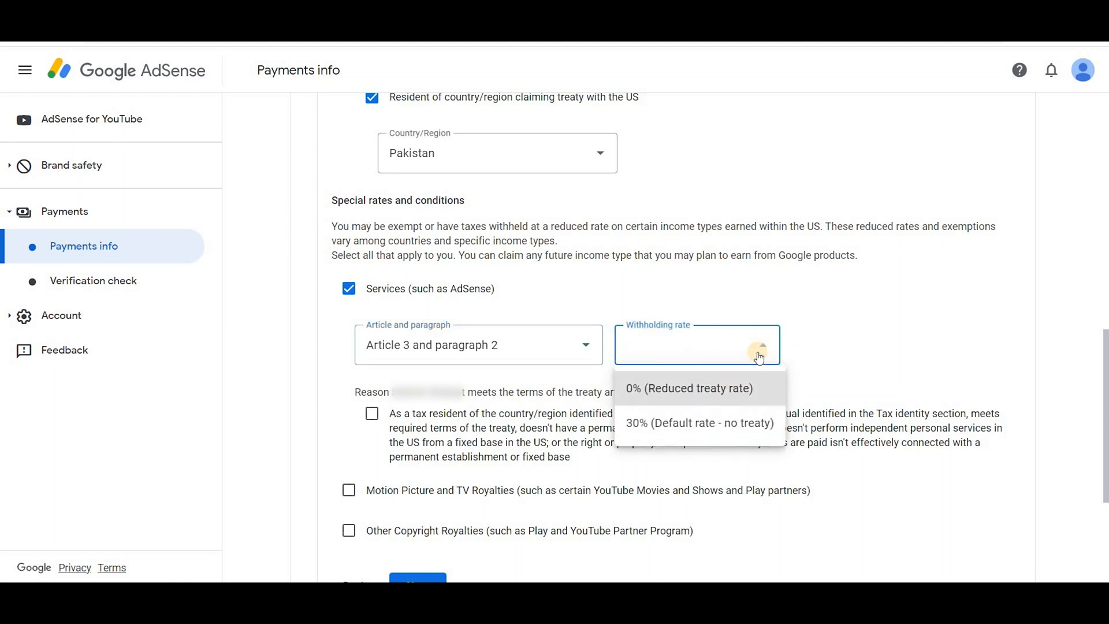
left_click(715, 393)
left_click(372, 414)
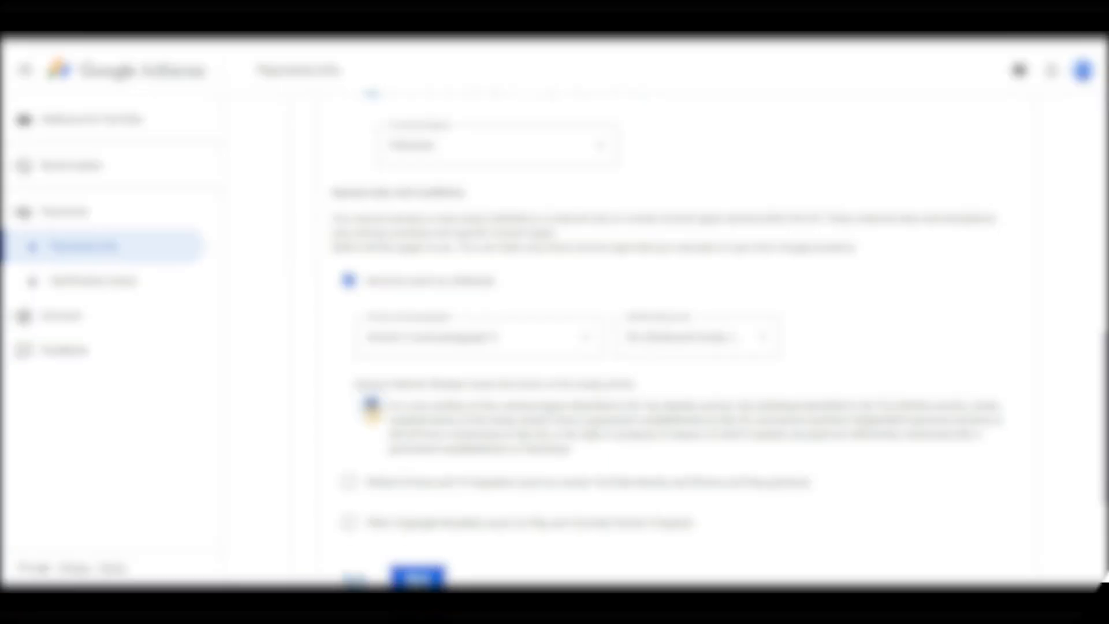
Claim Motion Picture and TV Royalties with "No treaty for this income type" at 30% (Default rate - no treaty), and confirm the treaty terms are met
scroll(375, 405, "down", 1)
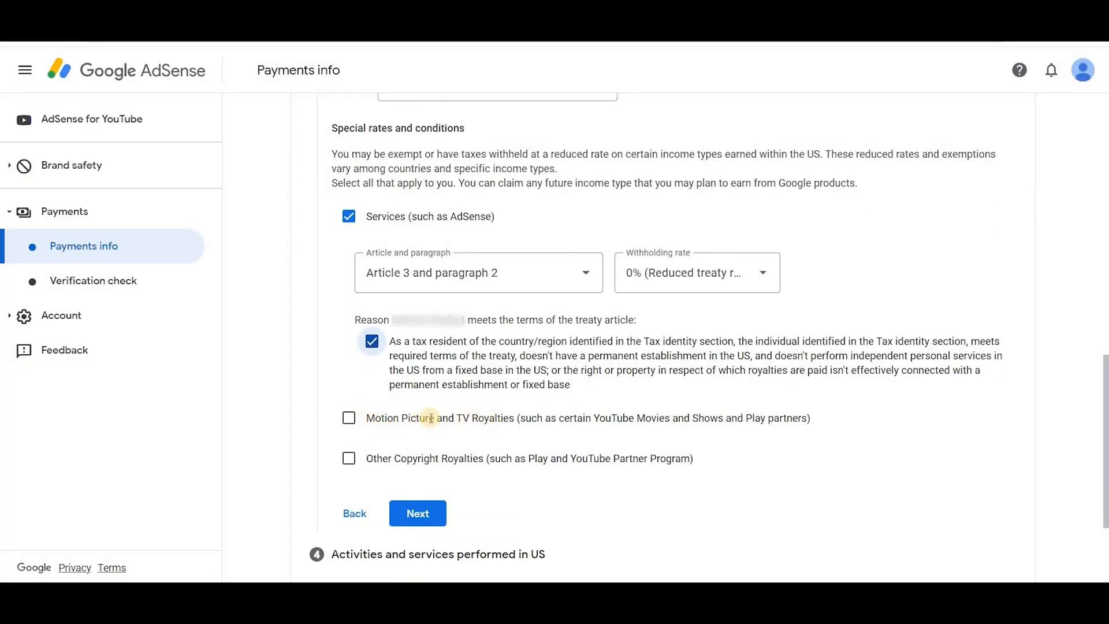
left_click(349, 418)
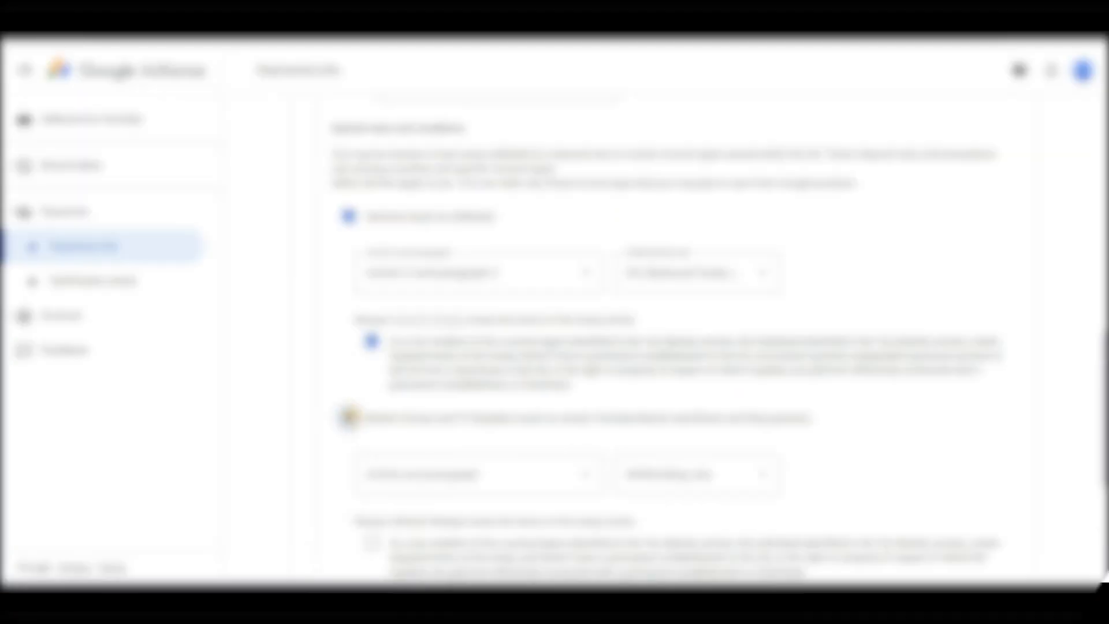
scroll(349, 418, "down", 3)
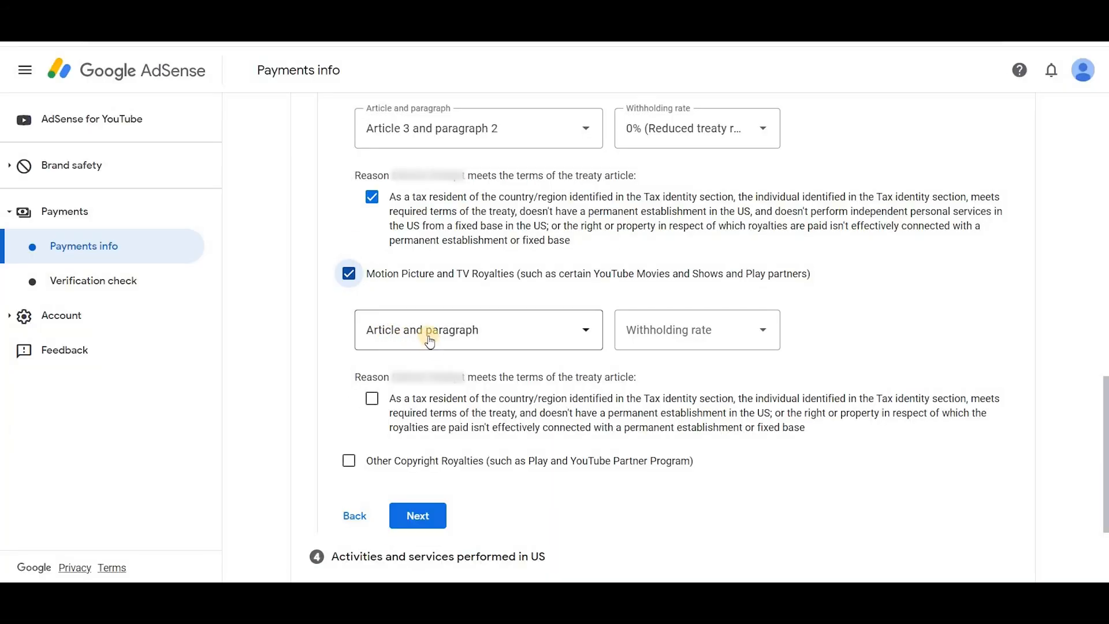
left_click(586, 327)
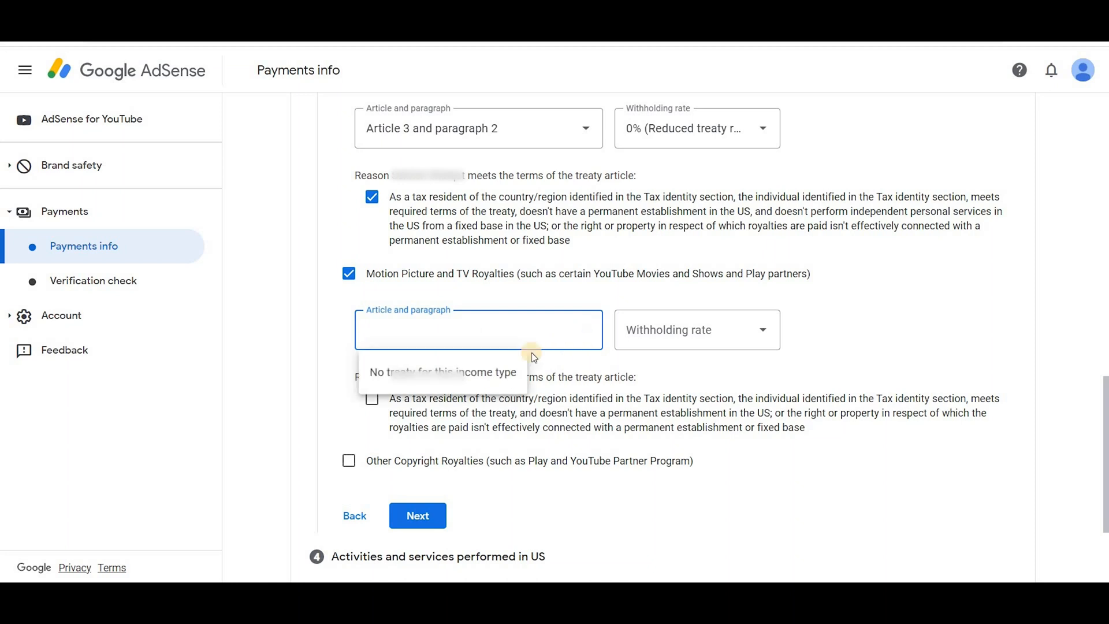
left_click(487, 374)
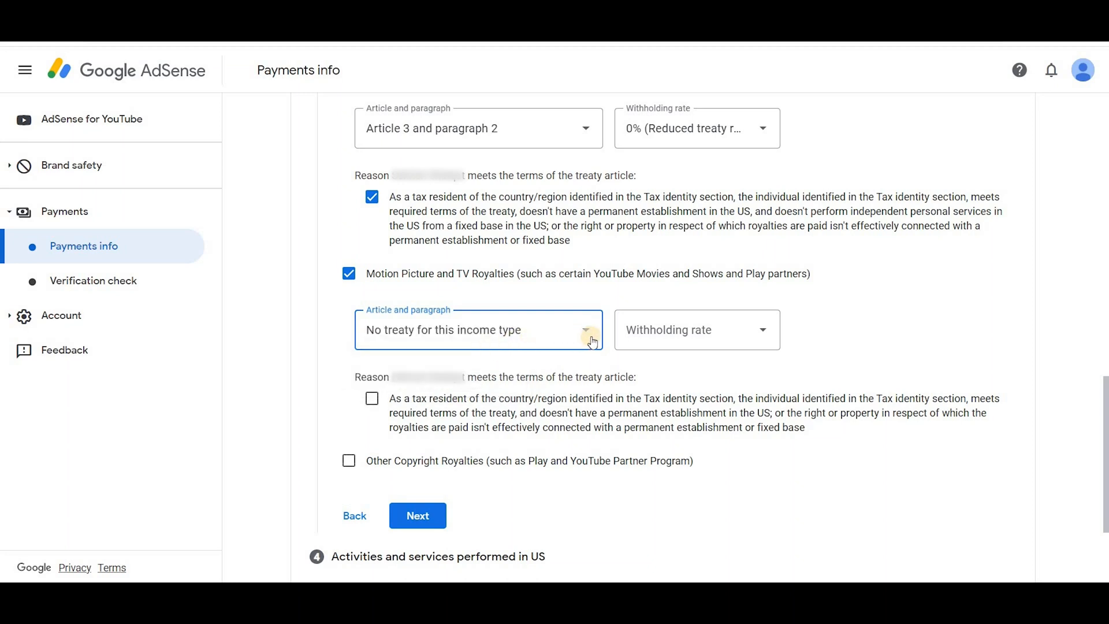
left_click(763, 325)
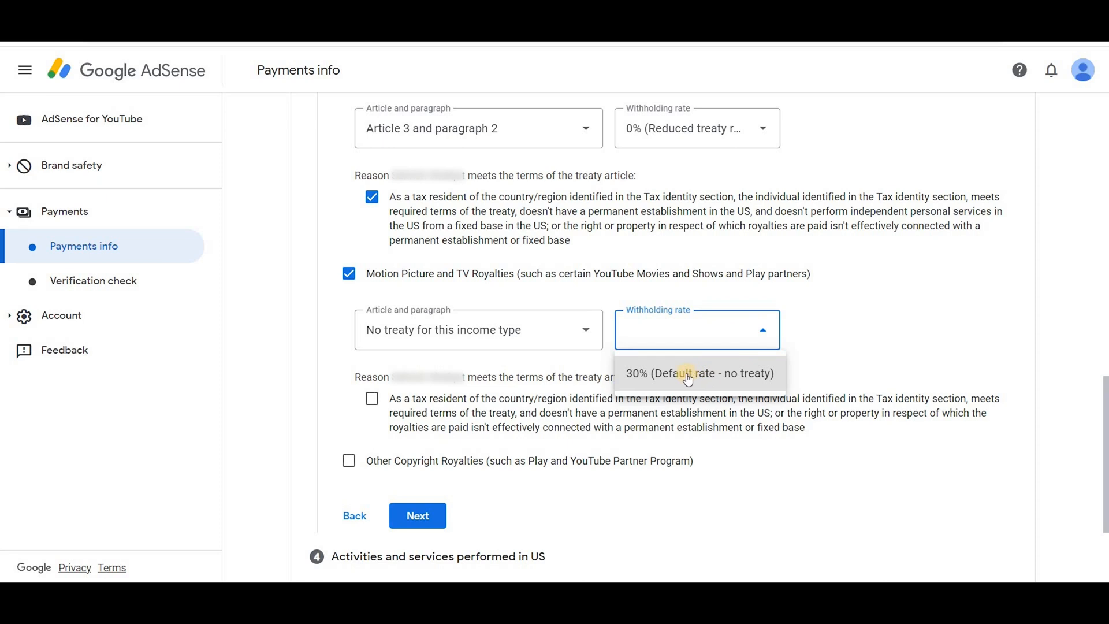
left_click(722, 374)
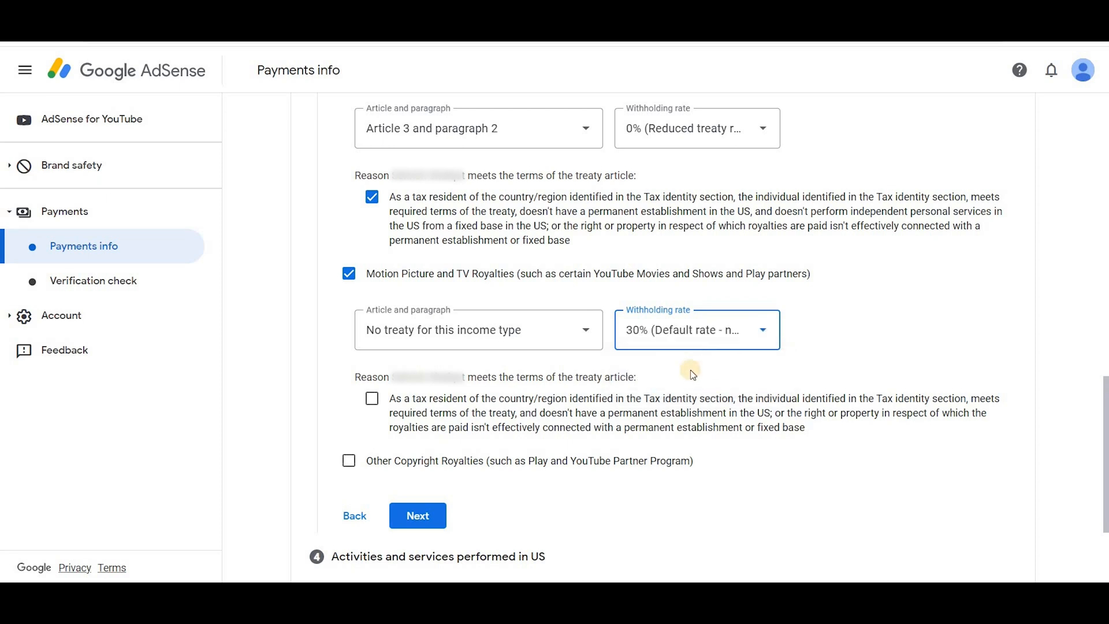
left_click(371, 399)
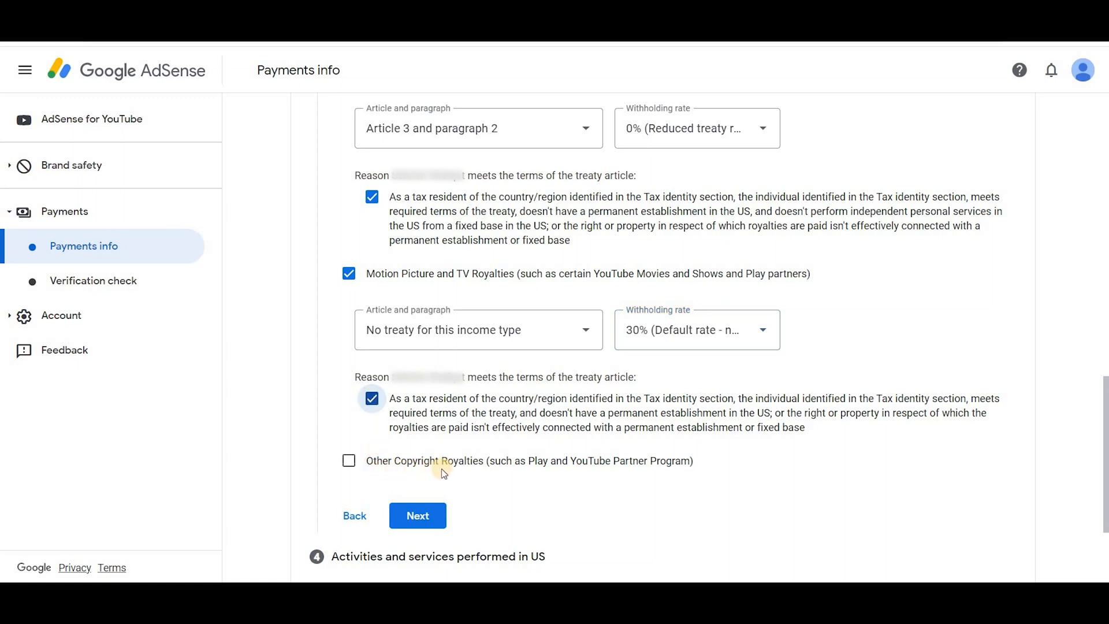
Claim Other Copyright Royalties under Article 8 and paragraph 1 at 0% (Reduced treaty rate), confirm the treaty terms, and submit the tax treaty section
left_click(347, 462)
scroll(462, 405, "down", 1)
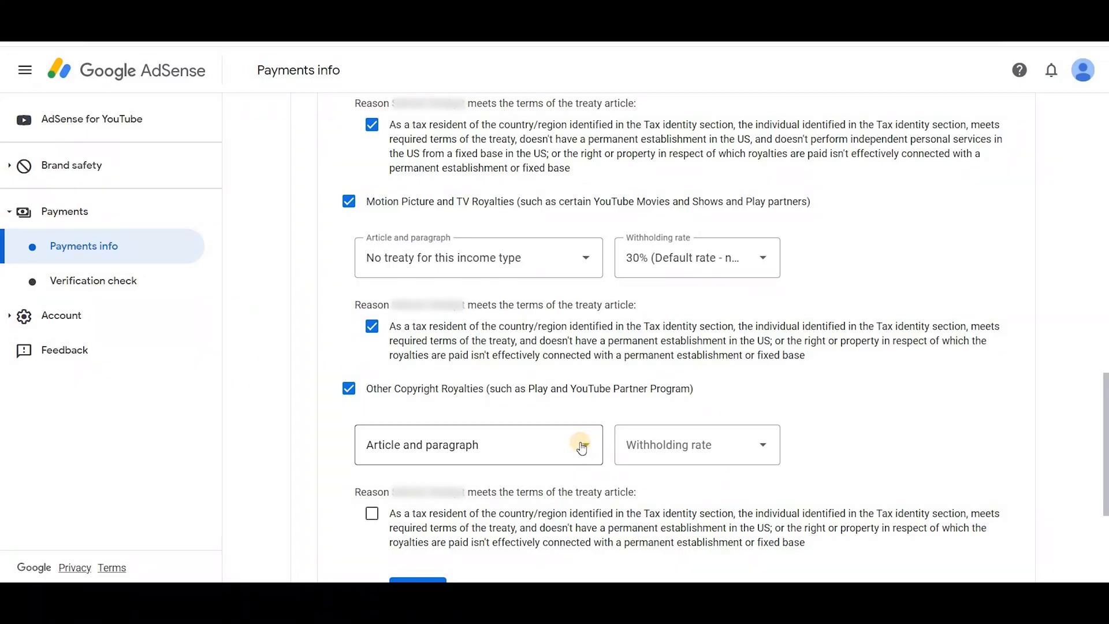
left_click(586, 448)
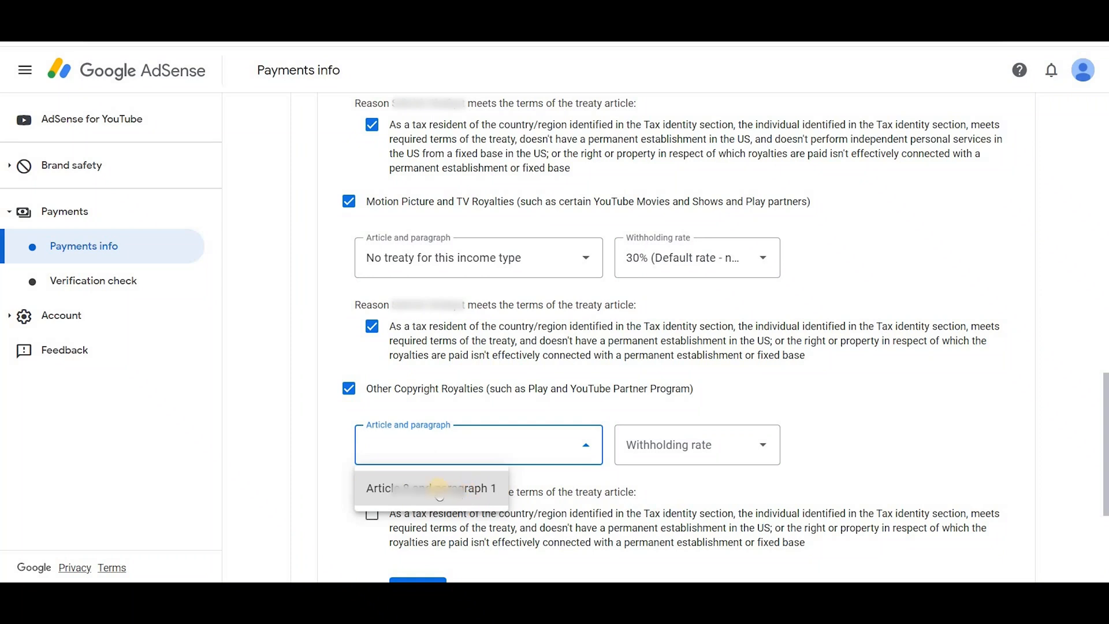
left_click(439, 488)
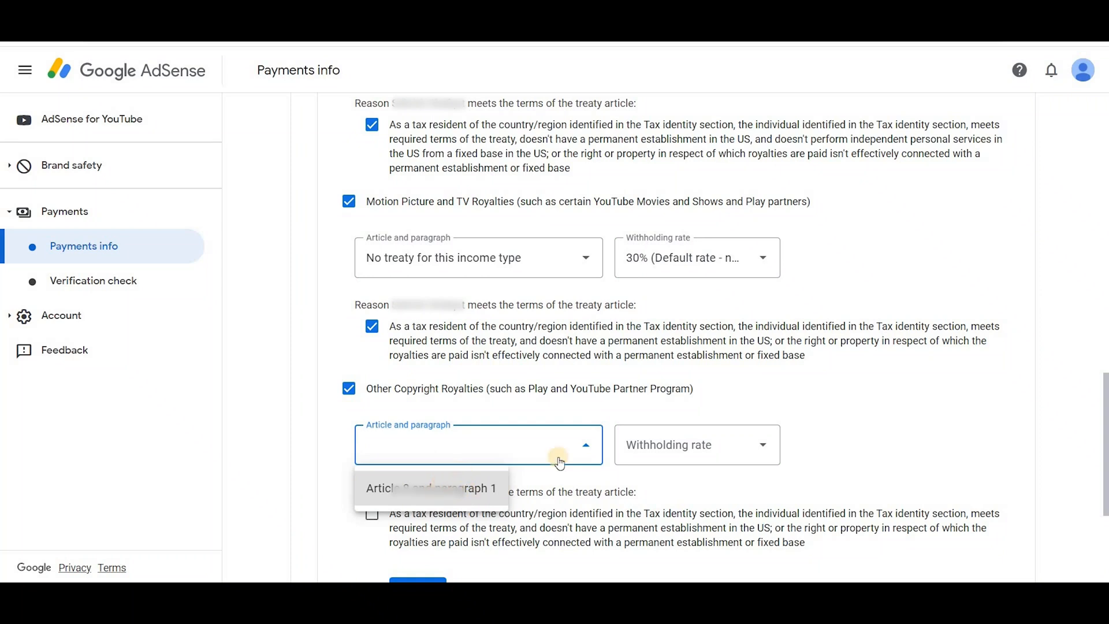
left_click(762, 446)
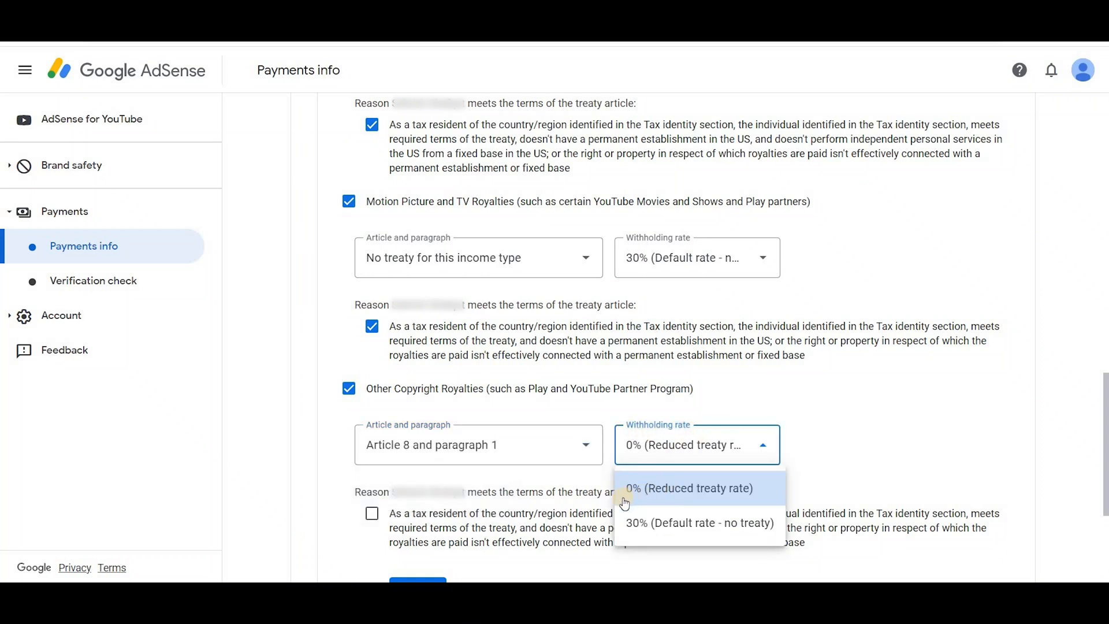
left_click(840, 436)
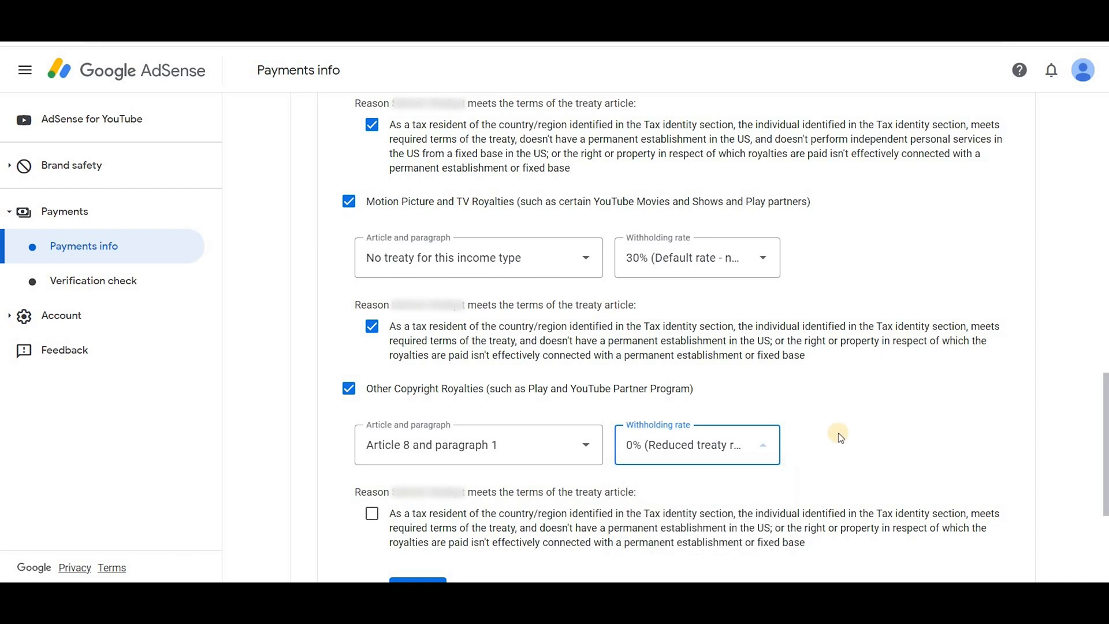
left_click(372, 515)
scroll(405, 491, "down", 3)
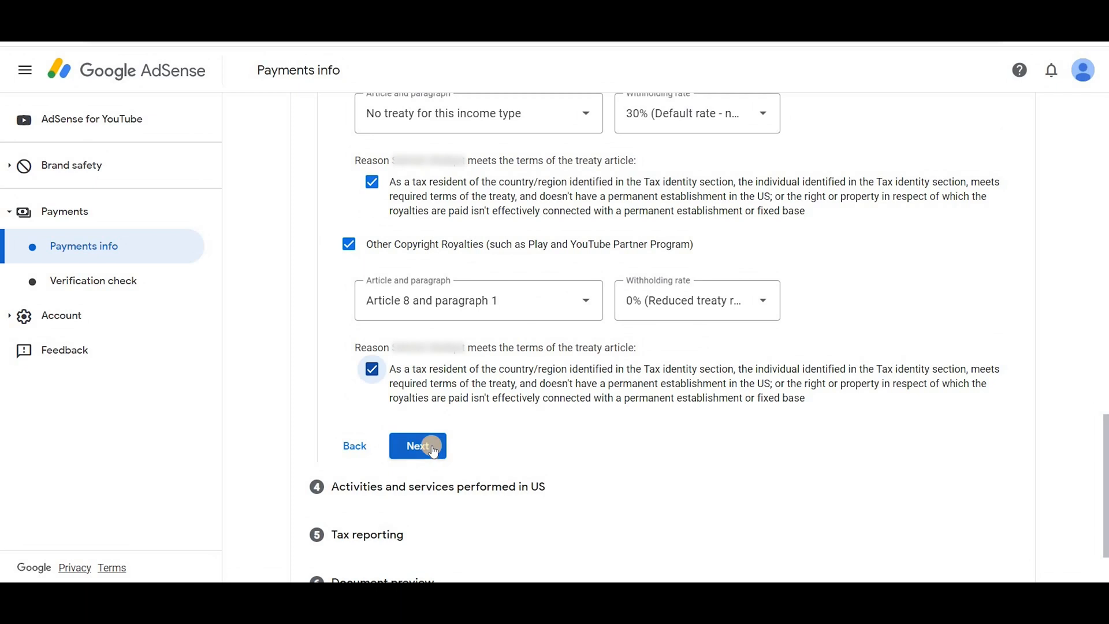
left_click(432, 448)
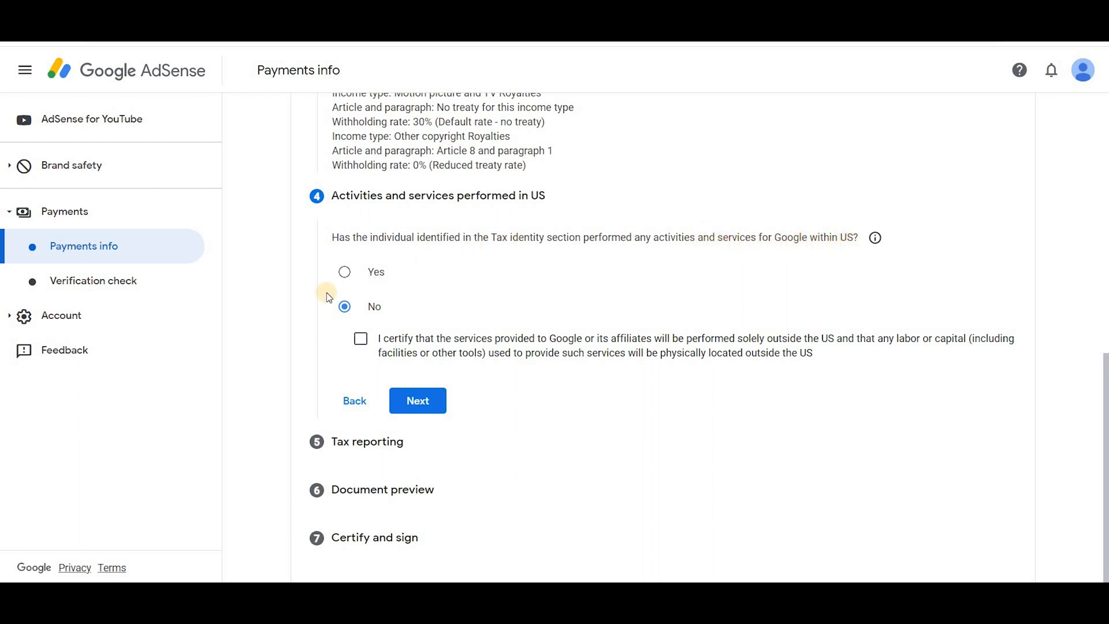
Declare that no activities or services were performed for Google within the US, certify this, and submit the section
left_click(344, 306)
left_click(362, 340)
left_click(417, 401)
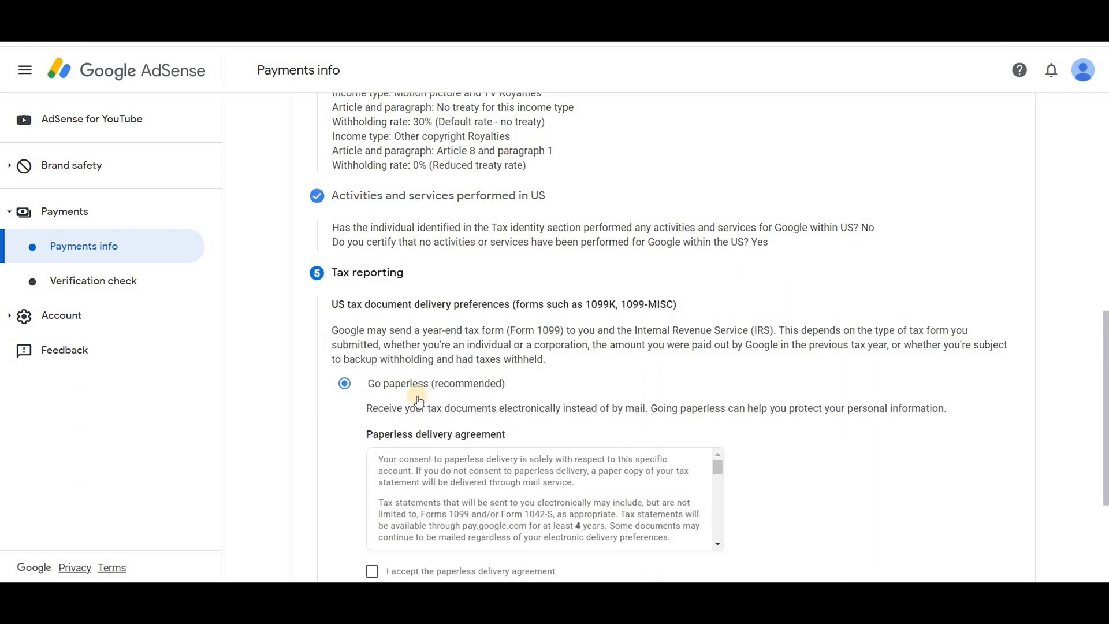
Choose "Go paperless (recommended)" for tax document delivery, accept the paperless delivery agreement, and submit the tax reporting section
scroll(419, 400, "down", 1)
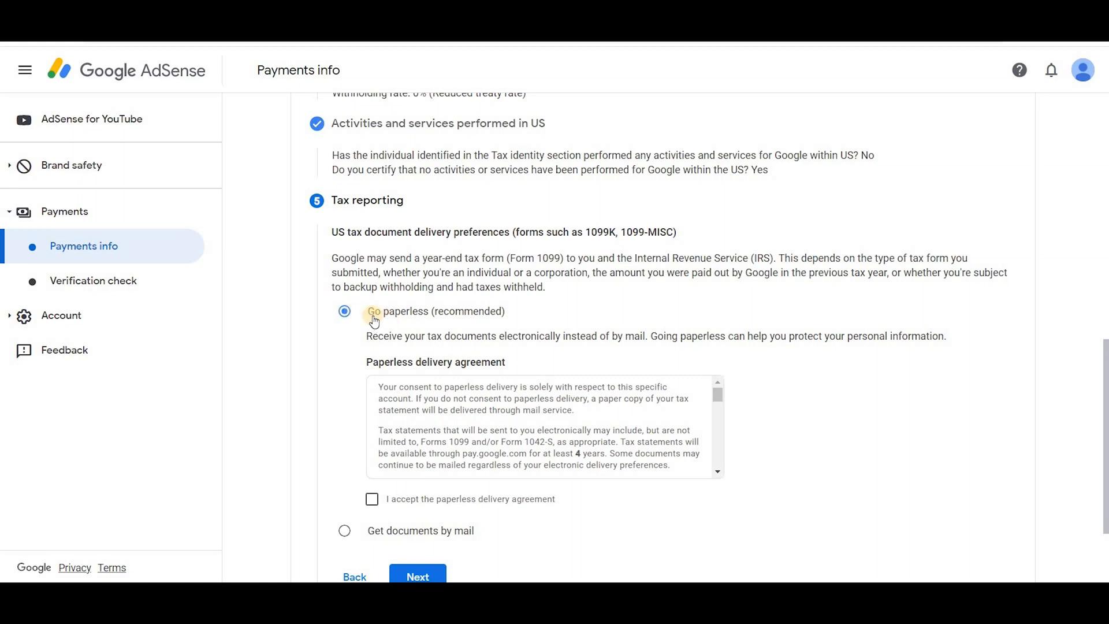
left_click(346, 313)
left_click(371, 500)
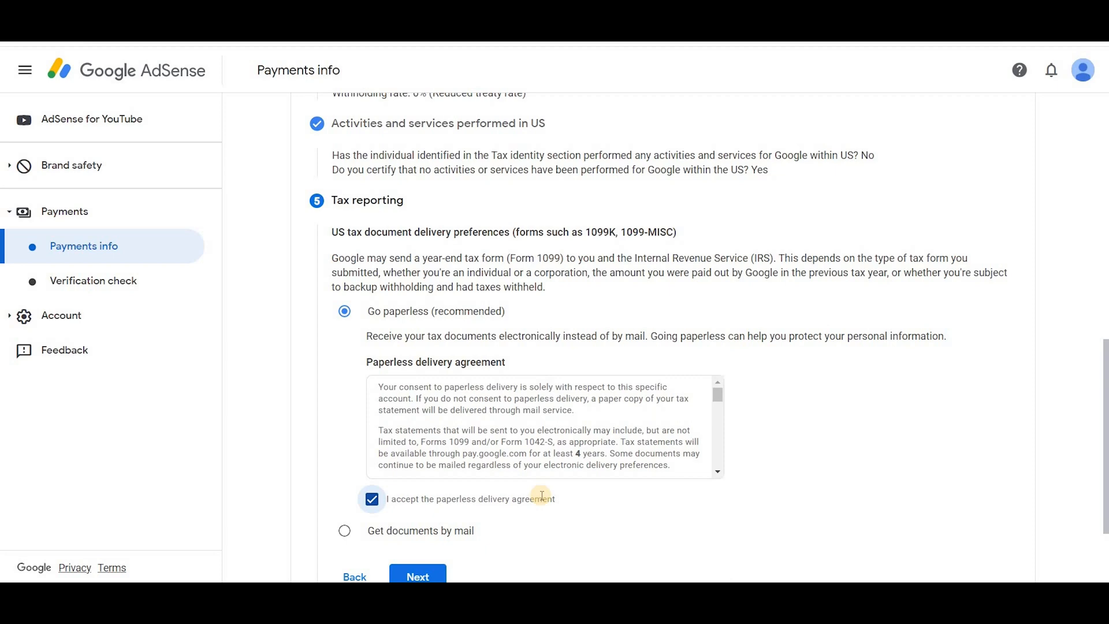
scroll(542, 496, "down", 1)
left_click(432, 507)
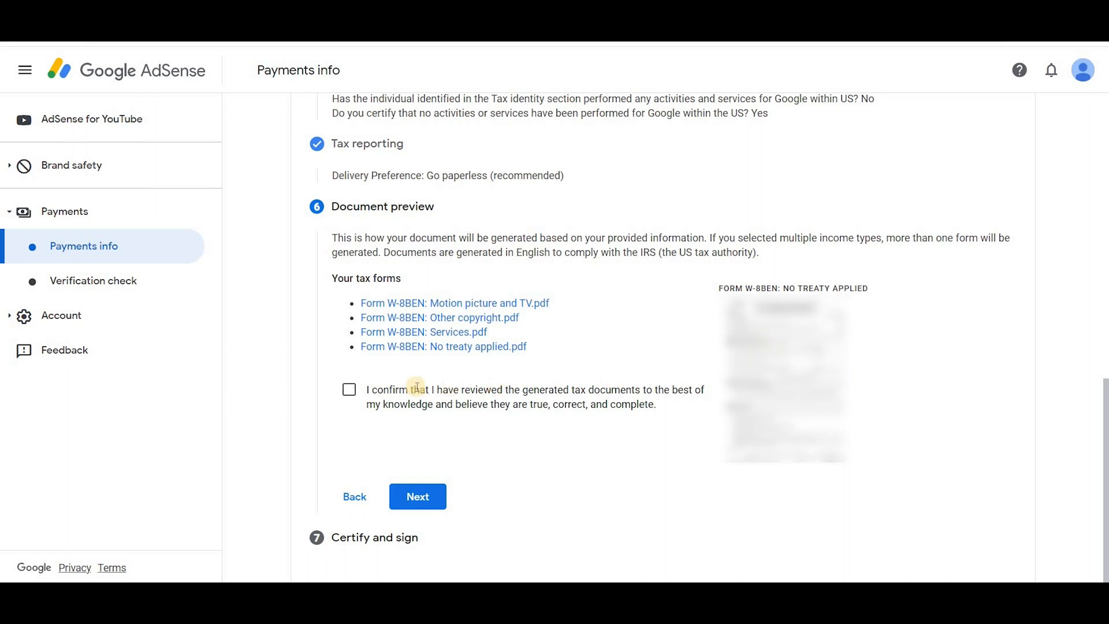
Confirm the generated tax documents as reviewed, and submit the form signed with the full legal name as the person named in the Tax identity section
left_click(351, 390)
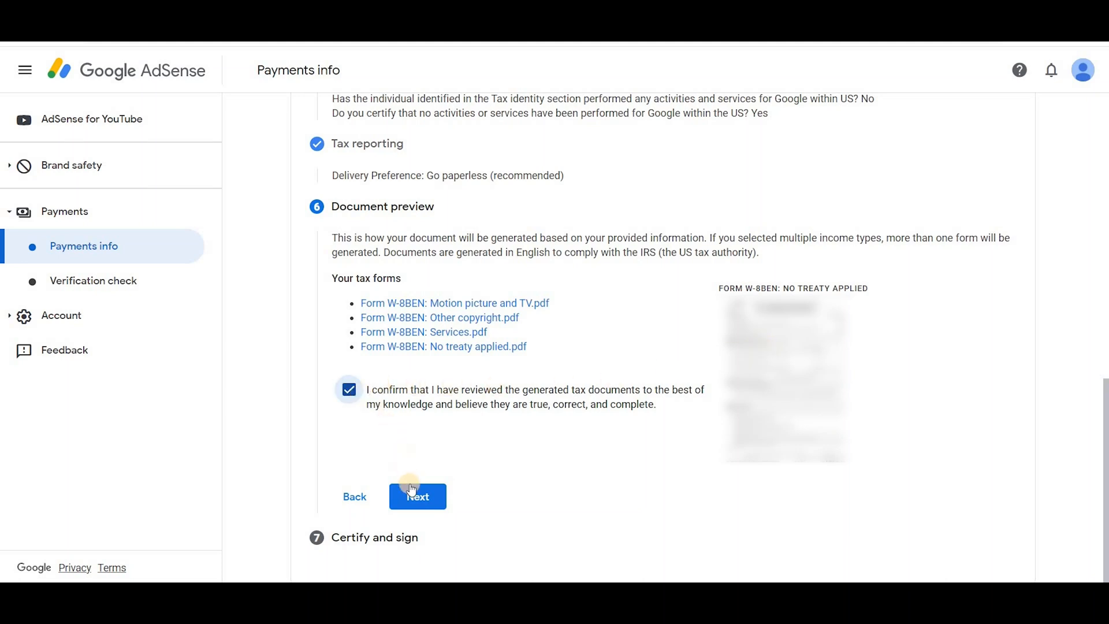
left_click(418, 499)
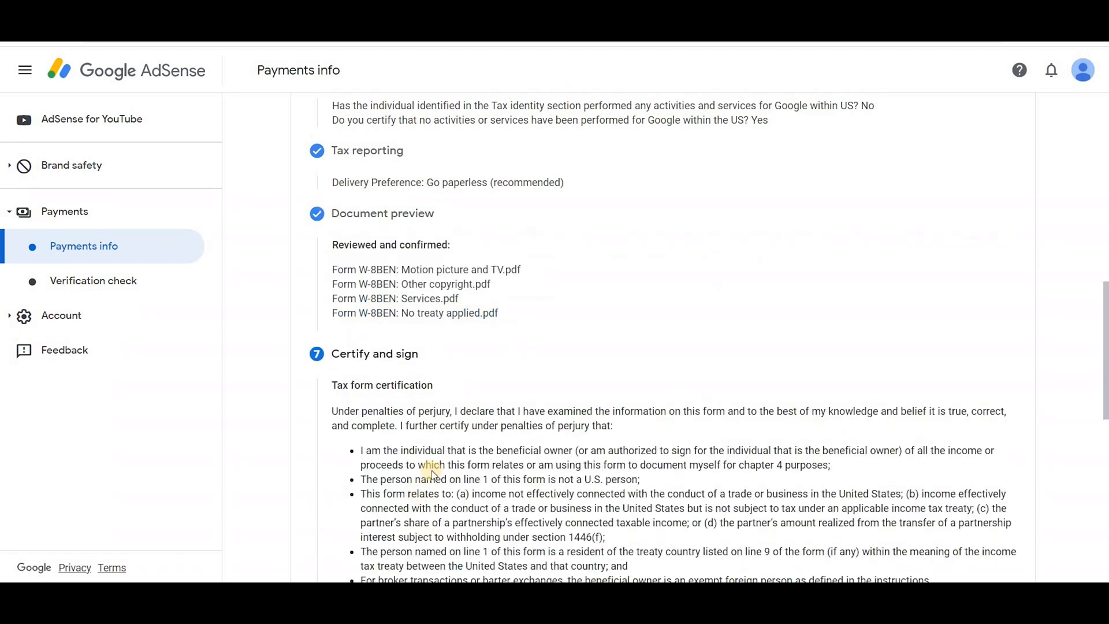
scroll(376, 159, "down", 10)
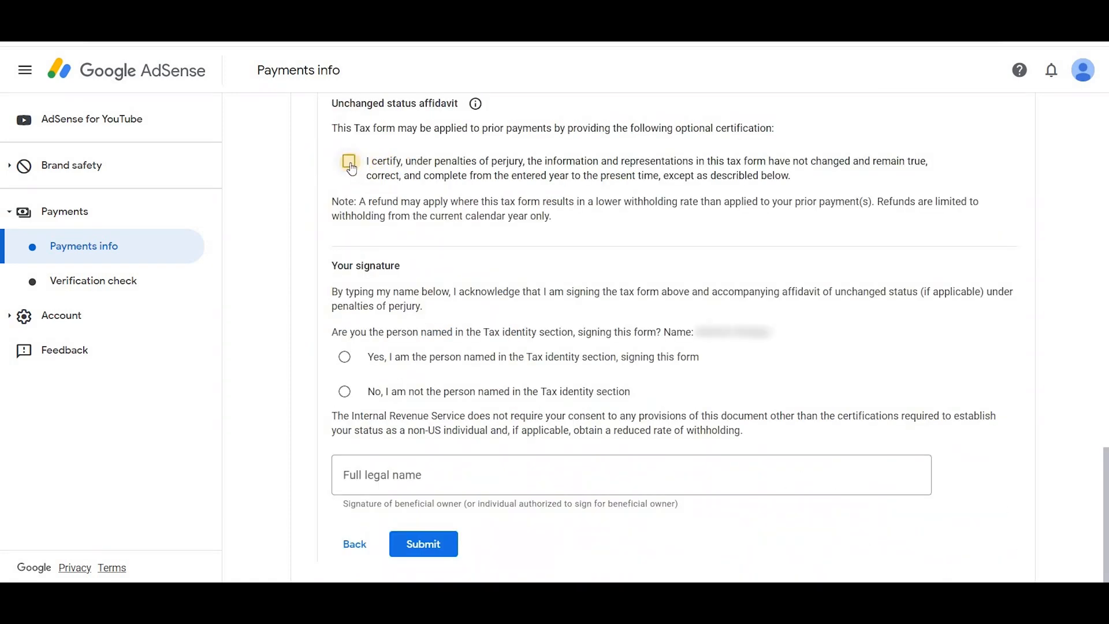
left_click(345, 358)
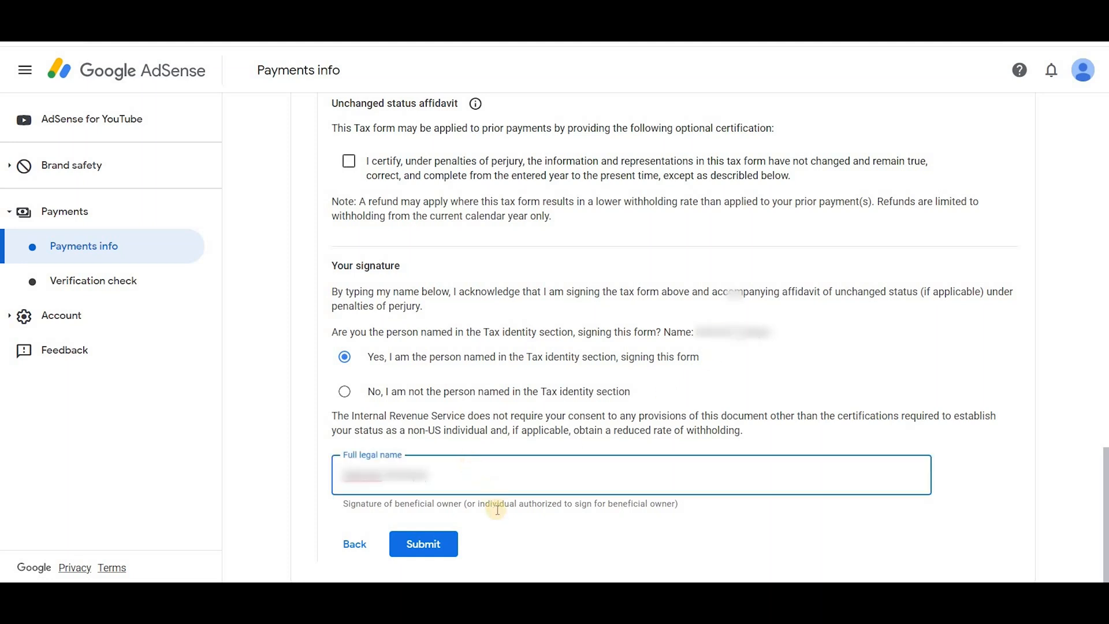
left_click(438, 555)
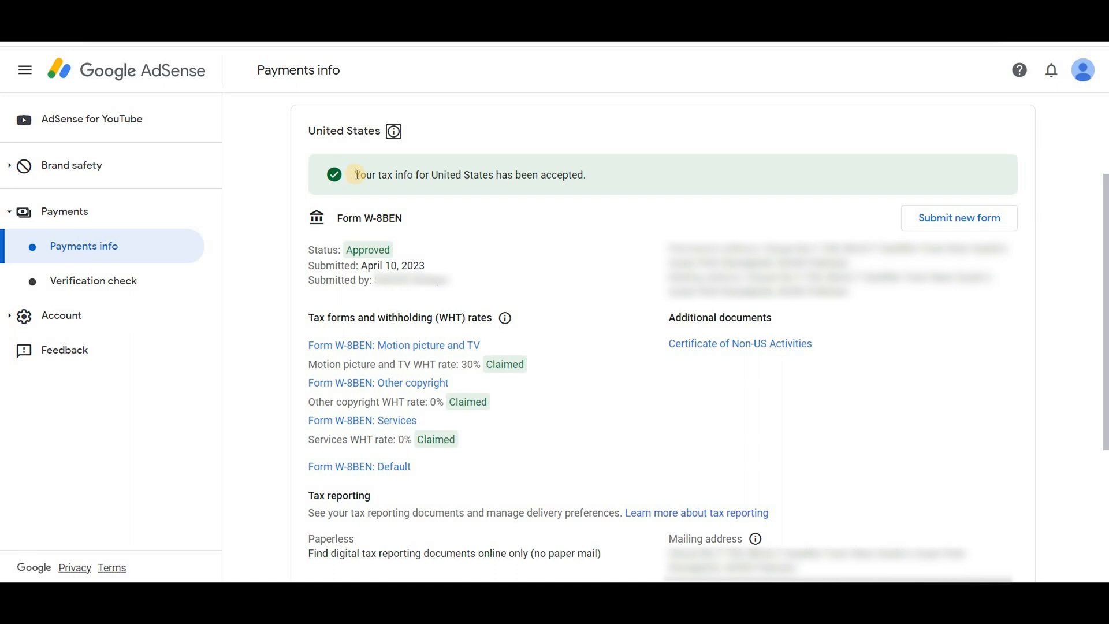
Read the status message for the submitted United States tax info
left_click_drag(354, 175, 462, 172)
left_click_drag(586, 175, 355, 175)
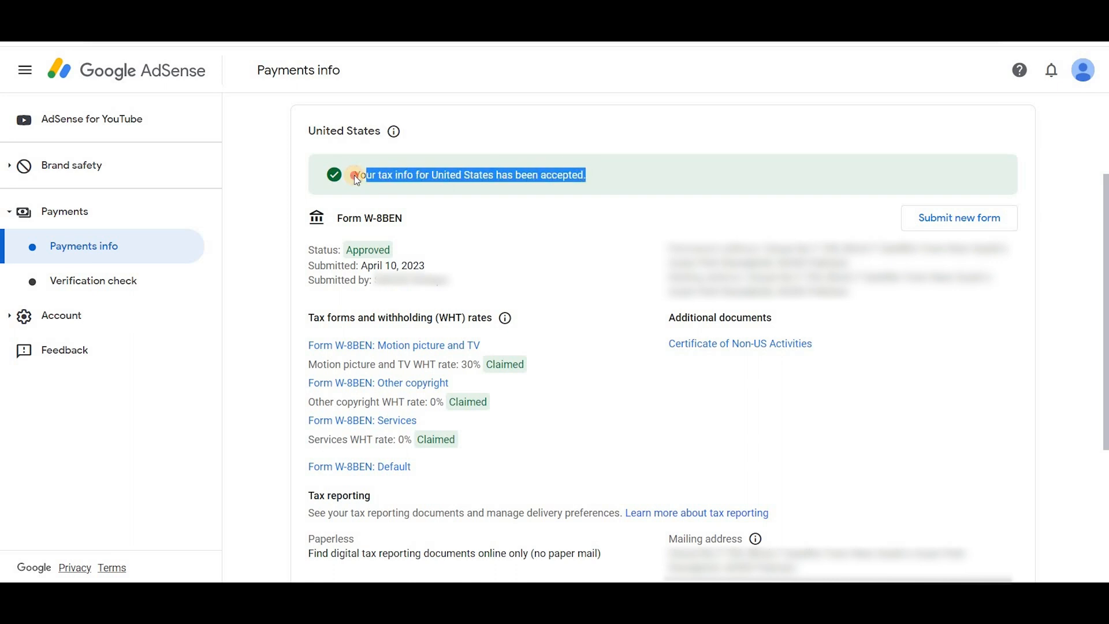
left_click(425, 176)
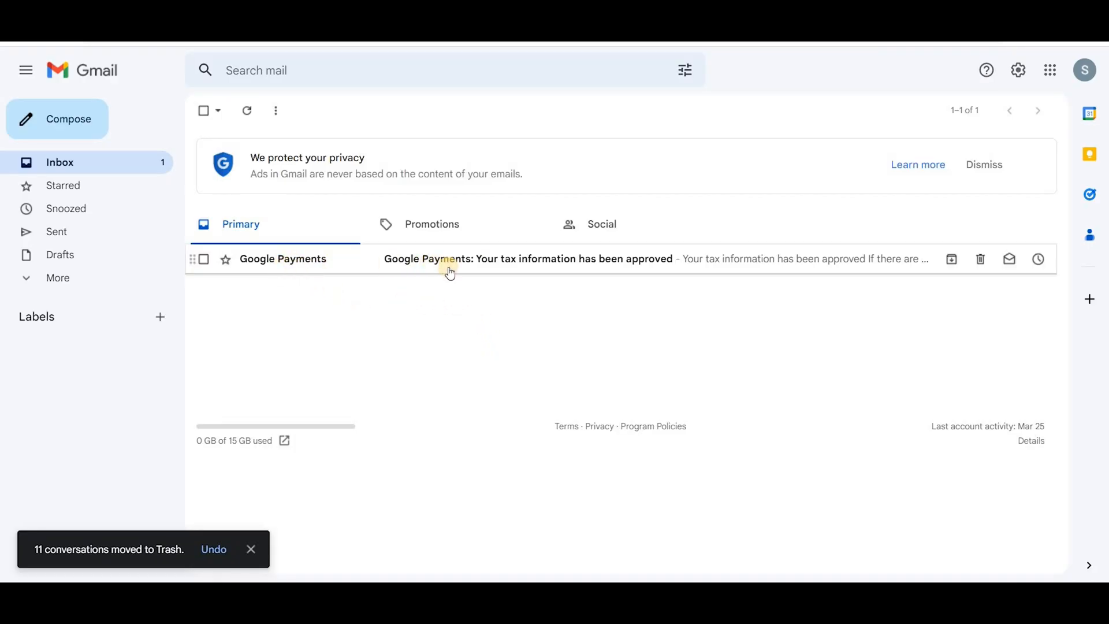
Switch to the Gmail inbox, open the Google Payments email about the tax information, and read its heading
left_click(485, 260)
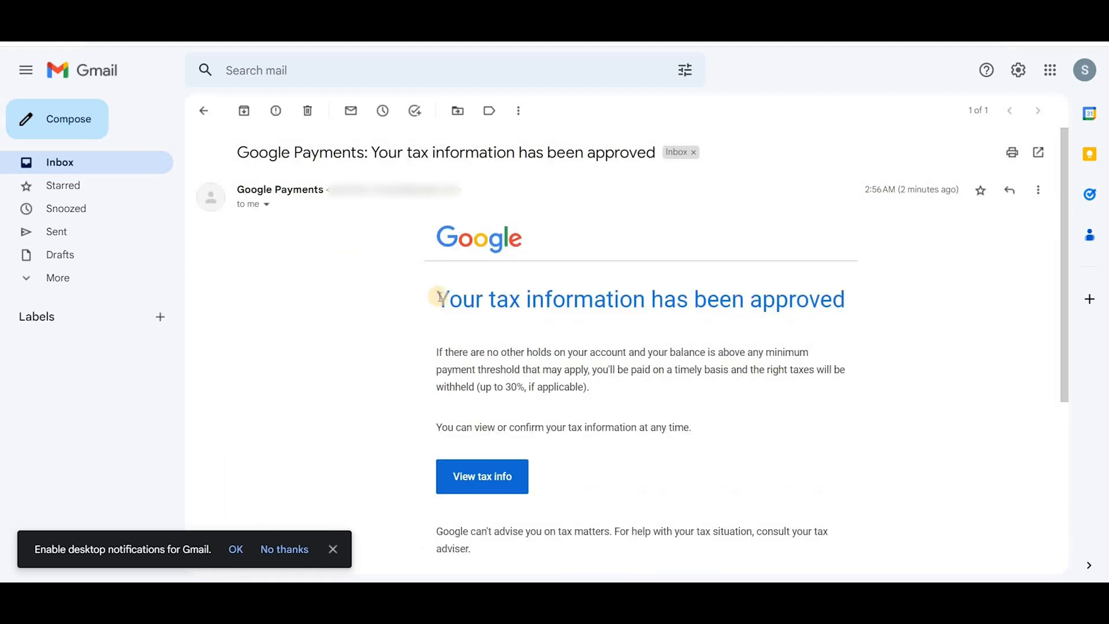
left_click_drag(436, 299, 856, 296)
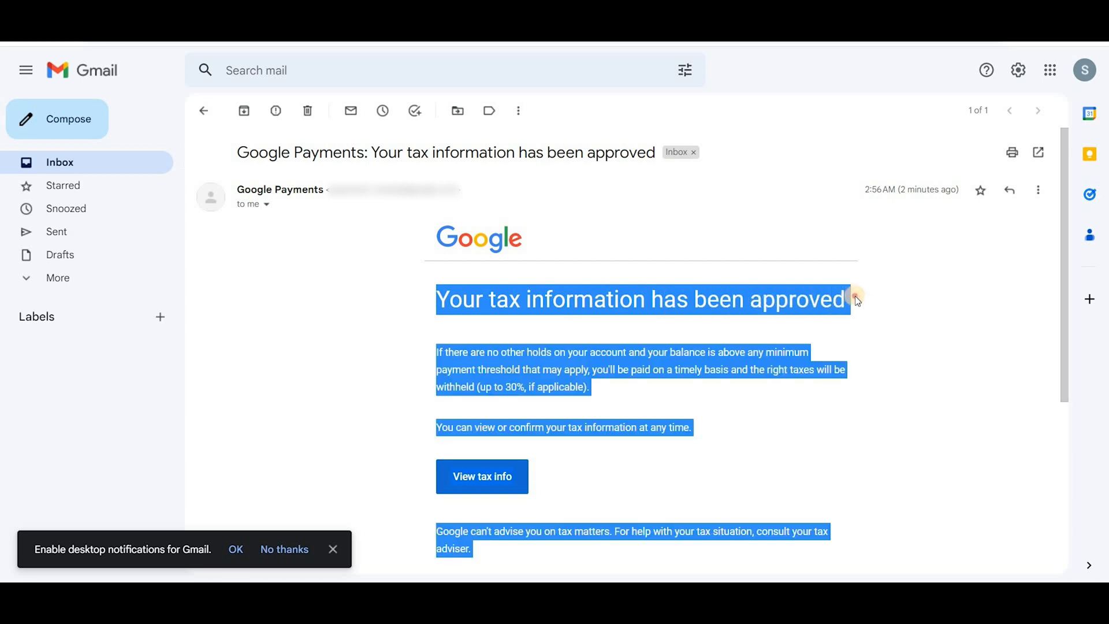
left_click(848, 299)
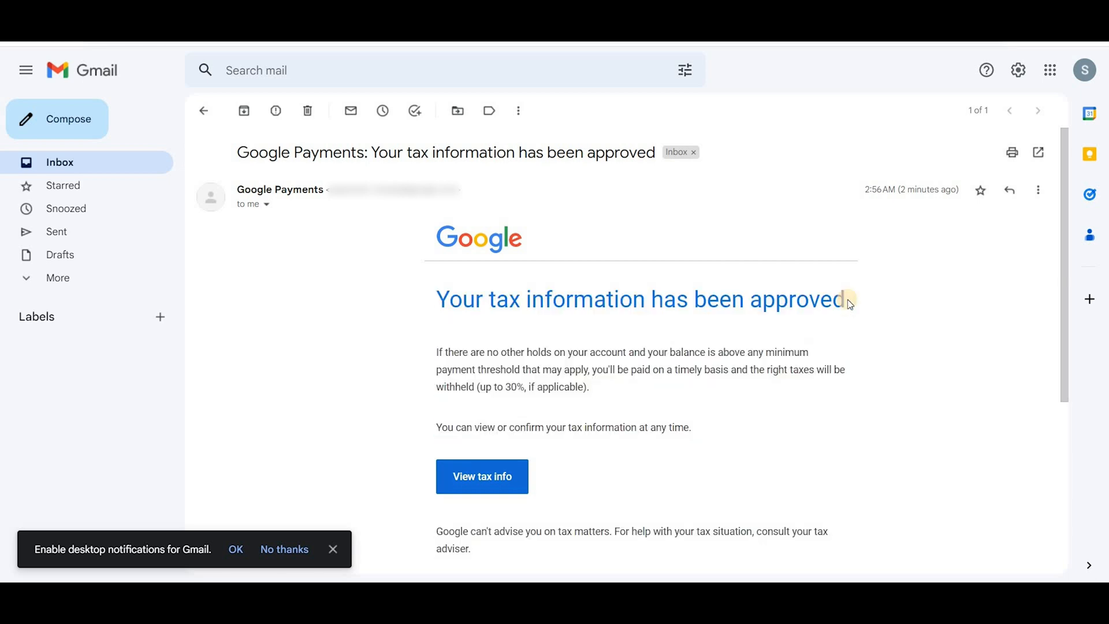